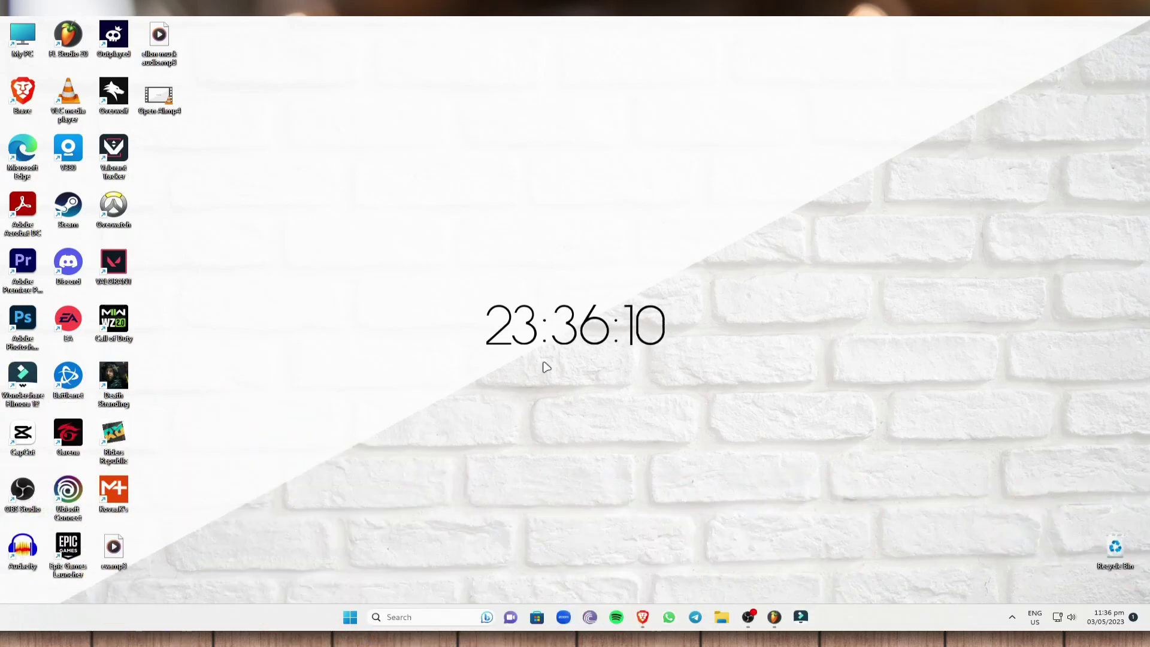
Step: Bring up Brave on OpenAI's DALL·E 2 page and look over its text-to-image introduction
click(642, 617)
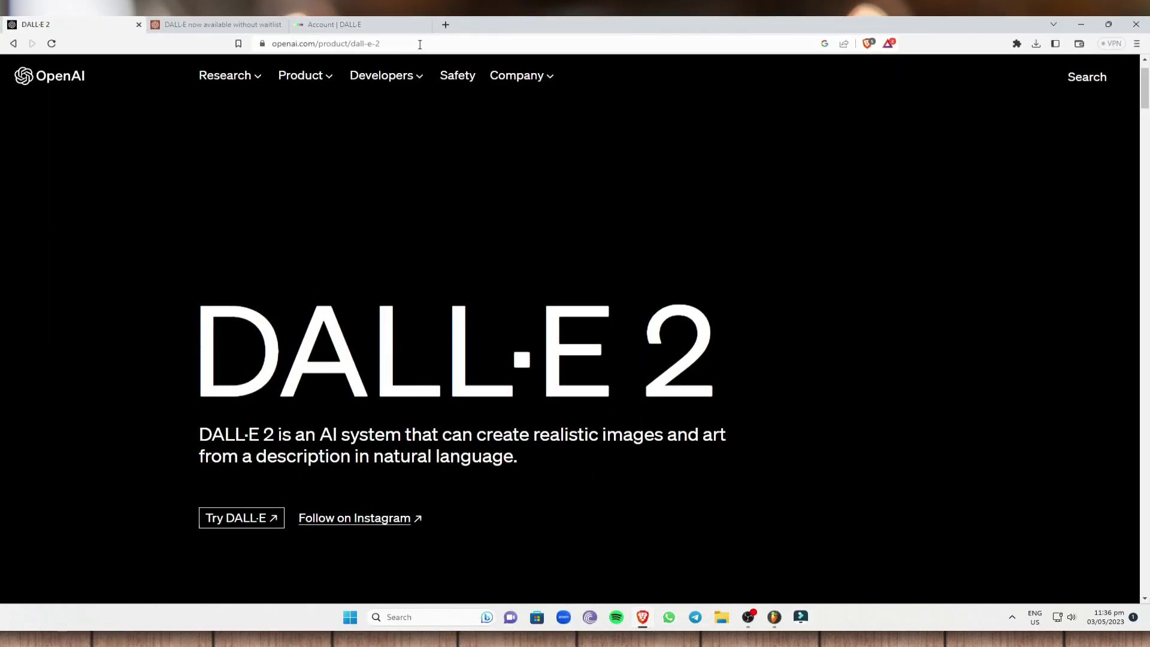
drag(420, 45, 267, 44)
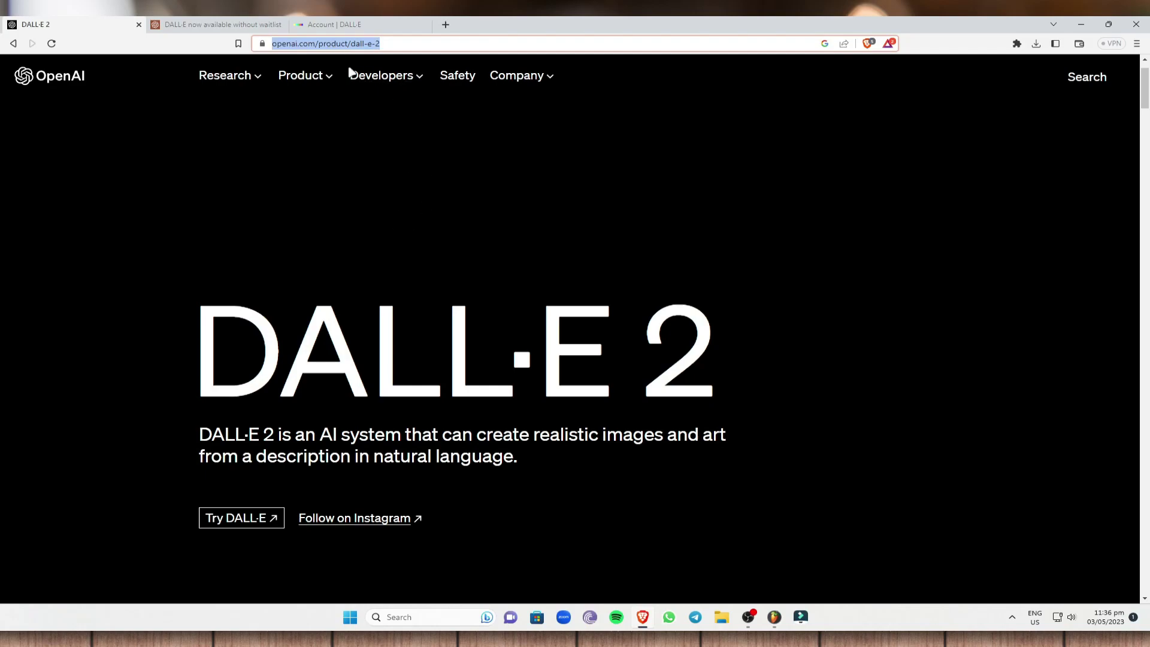
scroll(334, 262, down, 3)
scroll(503, 227, up, 2)
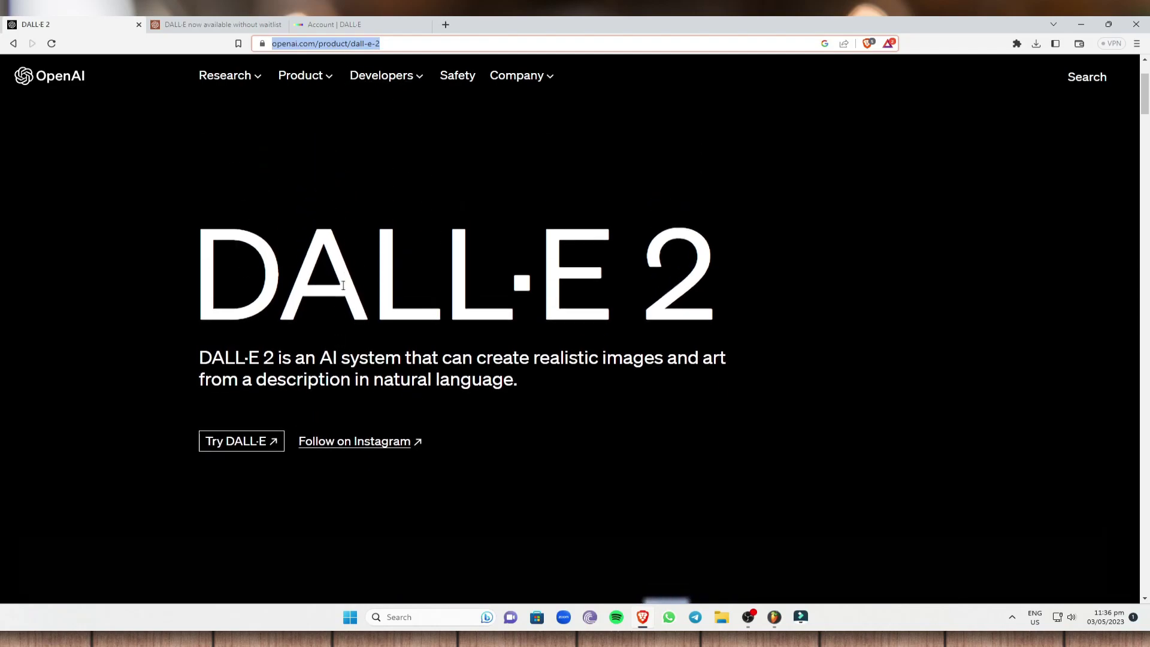
scroll(672, 190, down, 2)
scroll(695, 335, up, 1)
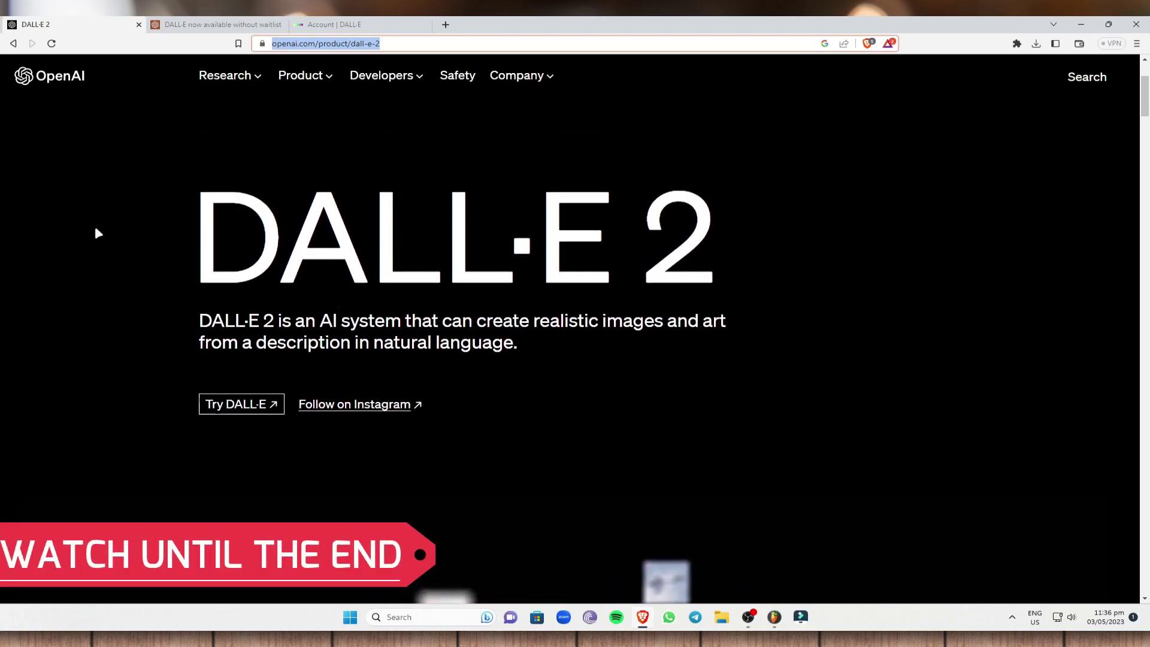
click(817, 281)
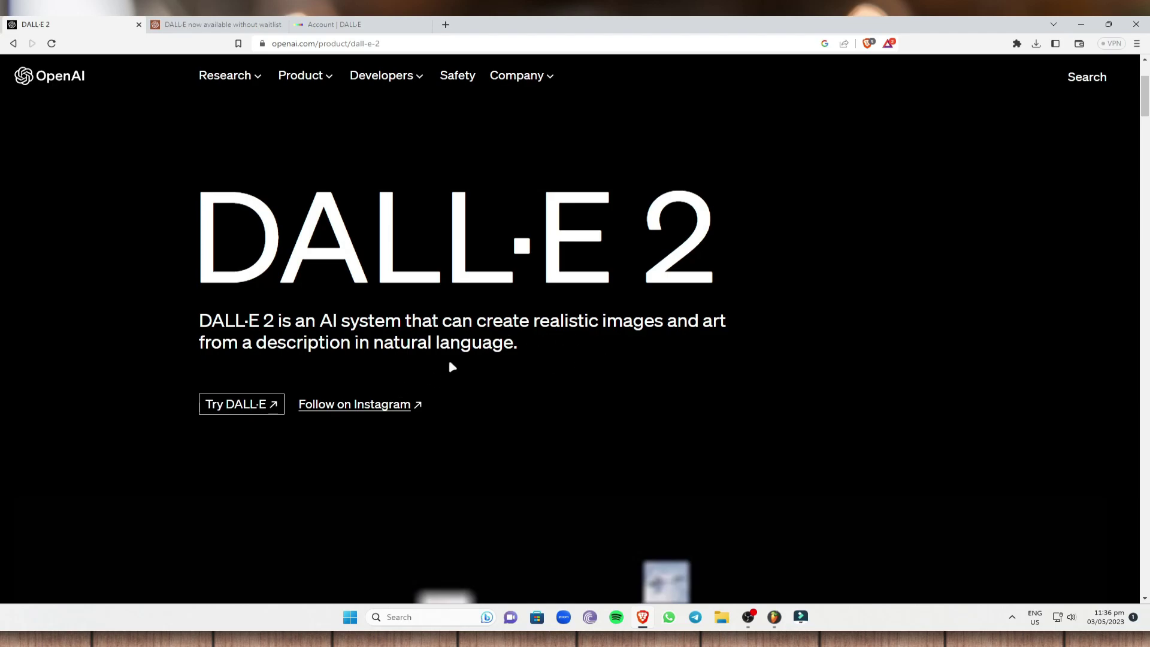
scroll(452, 367, down, 5)
scroll(467, 362, down, 5)
scroll(470, 362, up, 4)
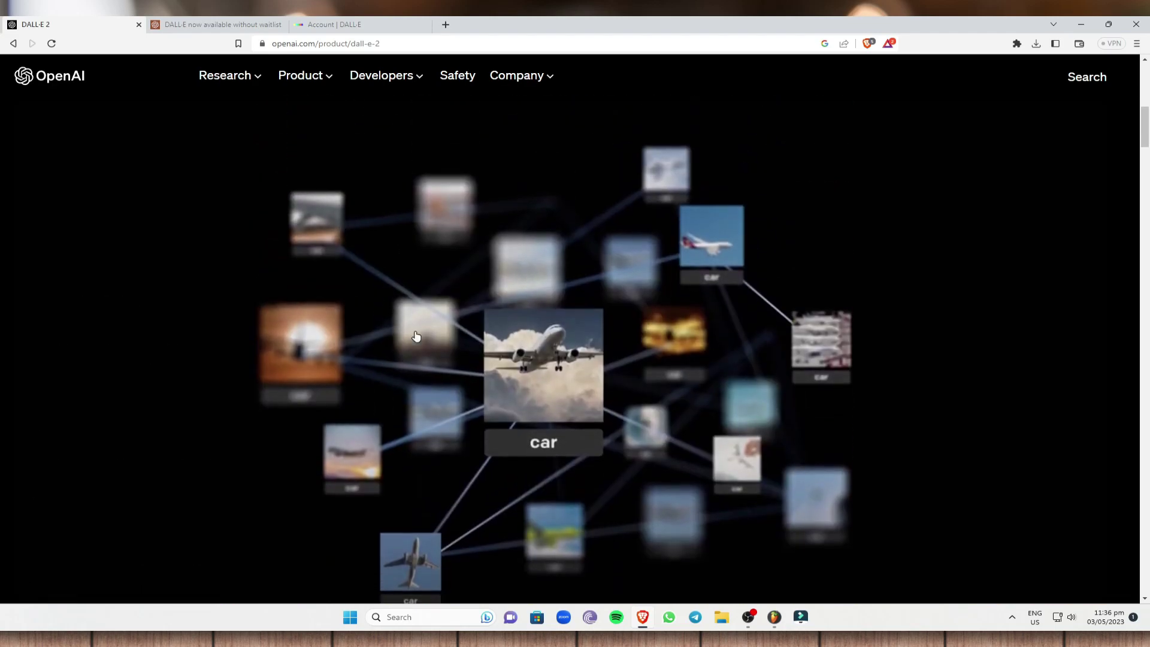
scroll(416, 336, up, 8)
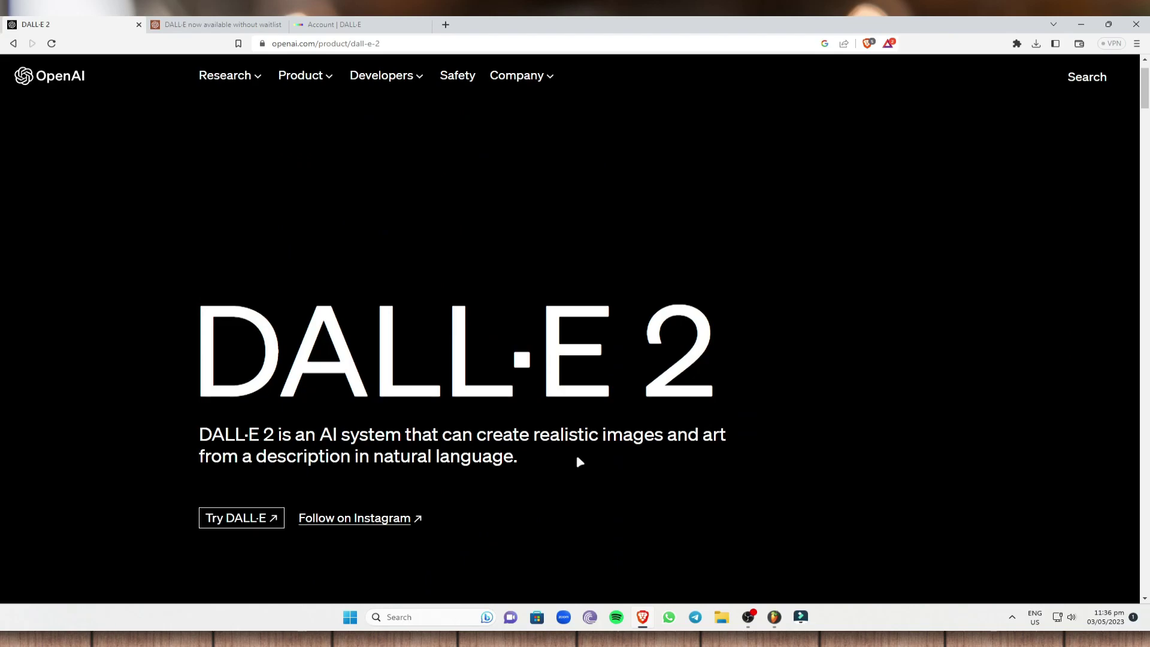
Step: Scroll to Image generation and select the prompt 'An astronaut riding a horse in photorealistic style.'
scroll(580, 461, down, 10)
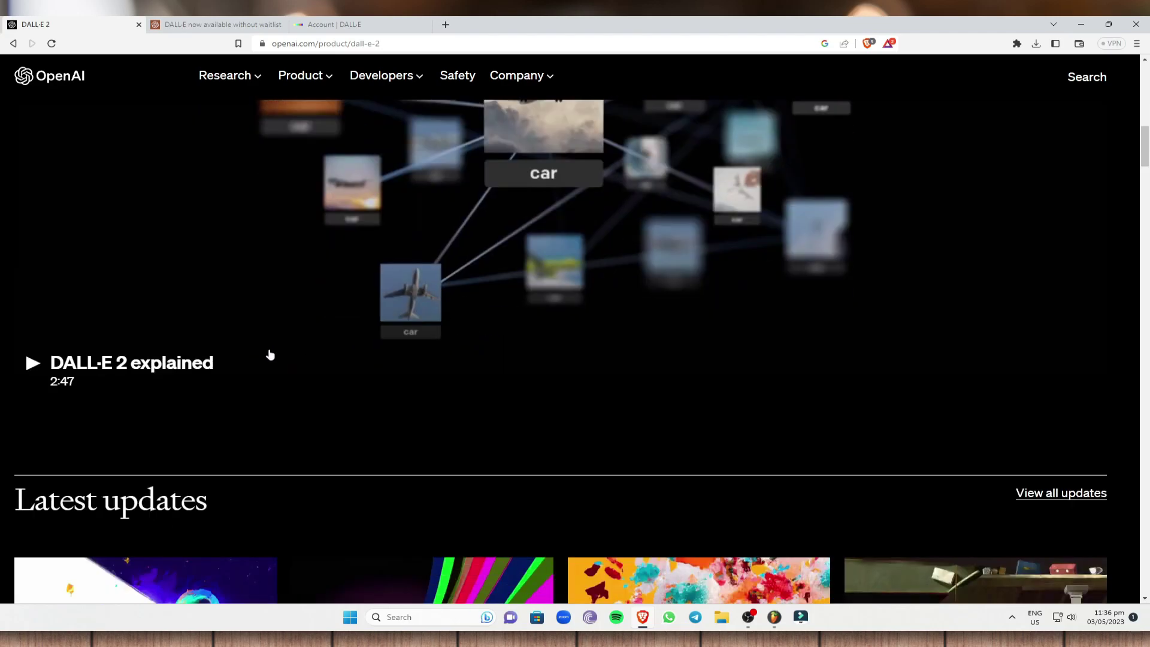
scroll(281, 327, down, 6)
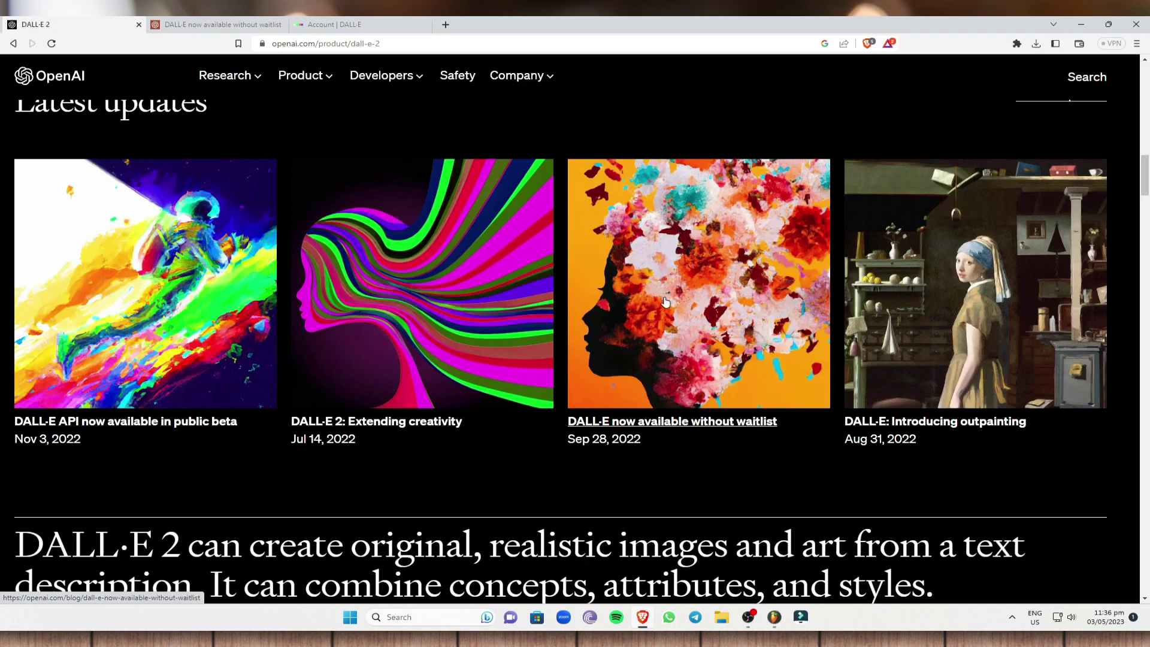
scroll(598, 306, down, 4)
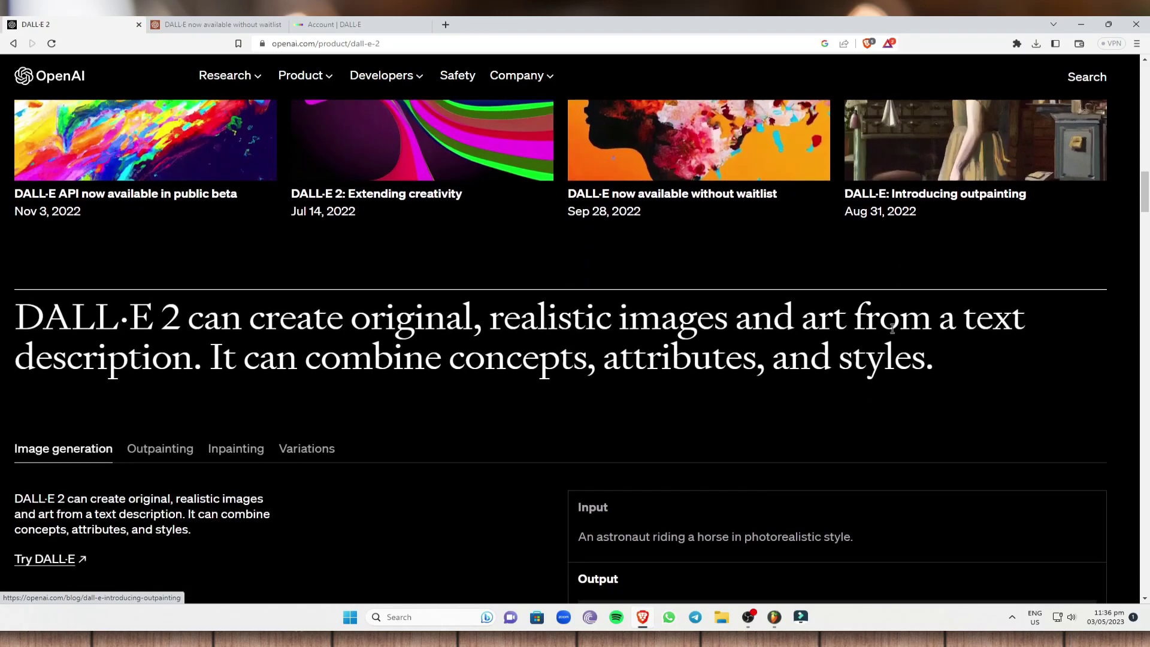
scroll(437, 328, up, 3)
scroll(545, 424, down, 3)
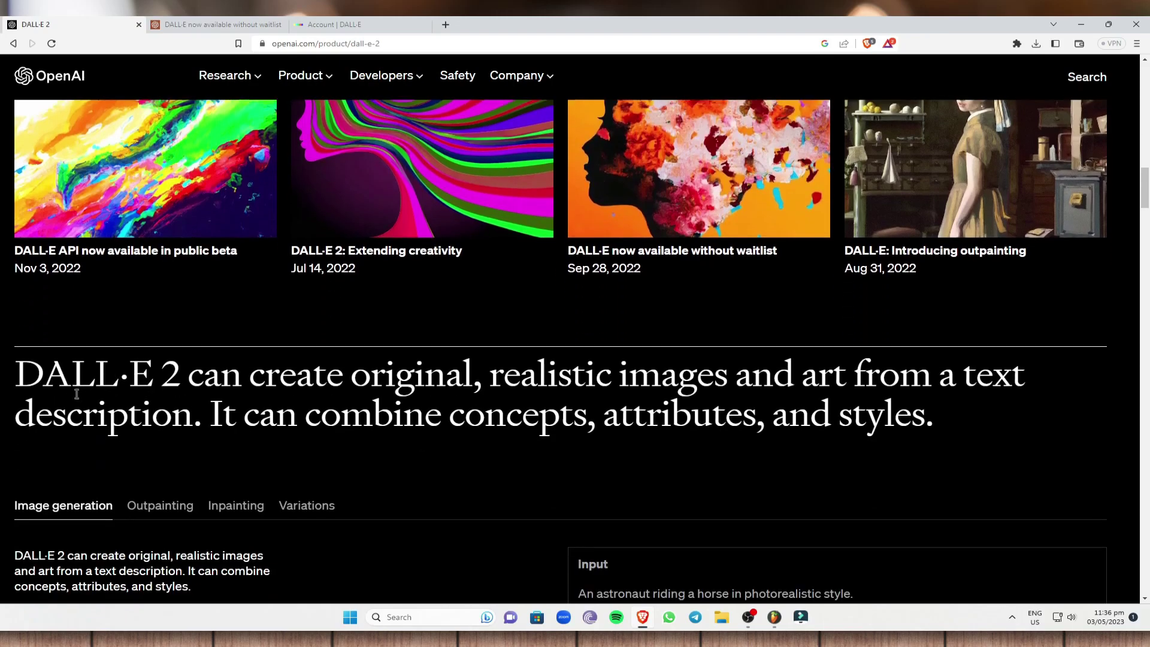
scroll(76, 394, down, 1)
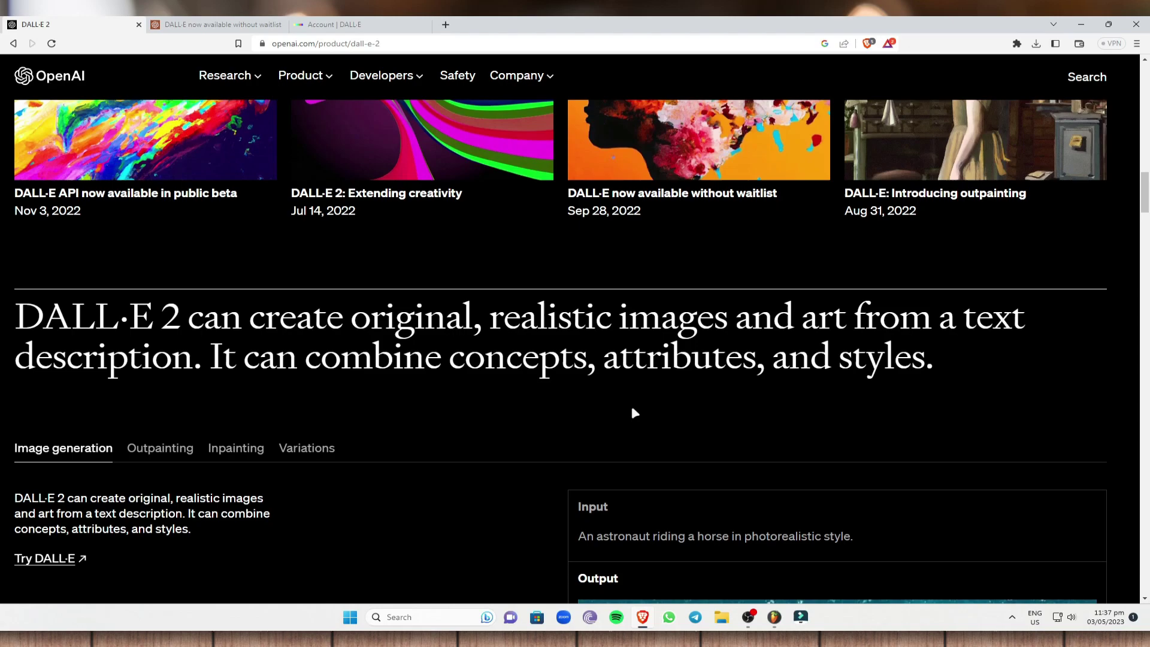
scroll(664, 398, down, 5)
drag(578, 195, 857, 202)
Step: Scroll around to view the astronaut example's output image
scroll(885, 206, down, 4)
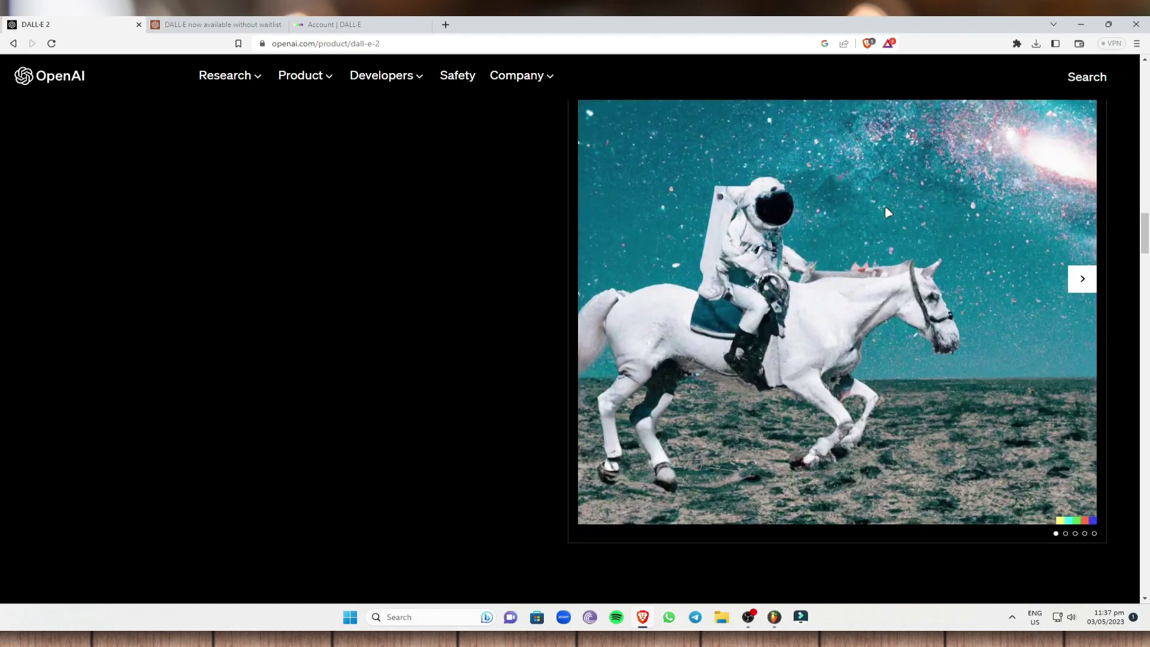
scroll(958, 221, up, 2)
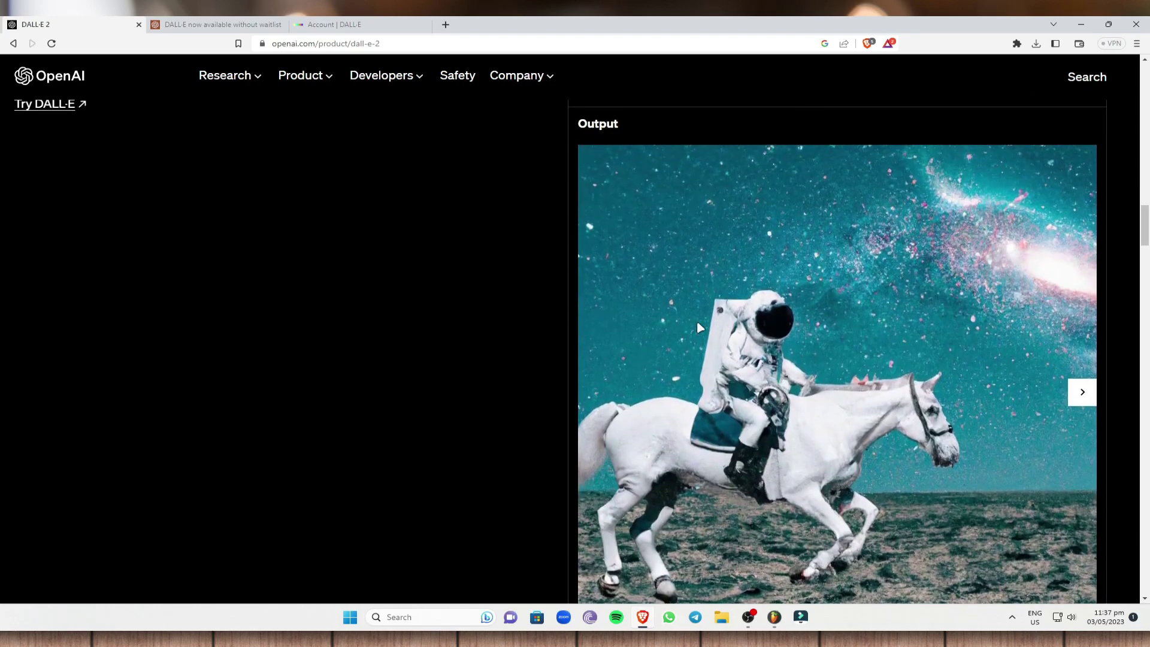
scroll(763, 265, up, 3)
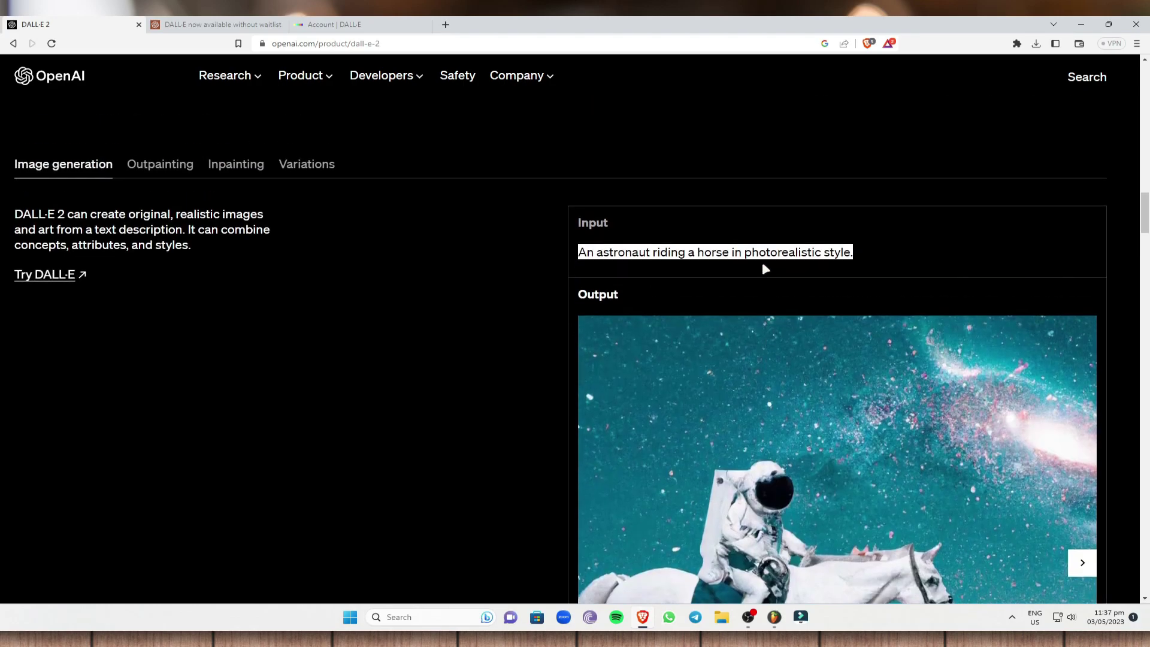
scroll(870, 246, down, 3)
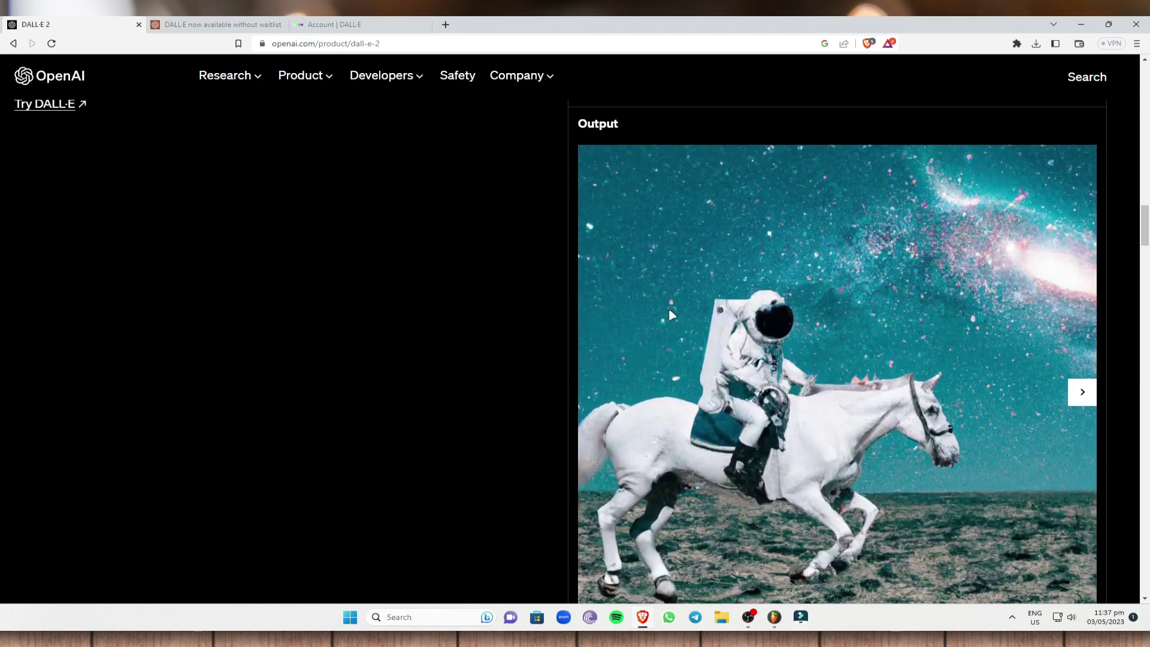
scroll(653, 221, up, 1)
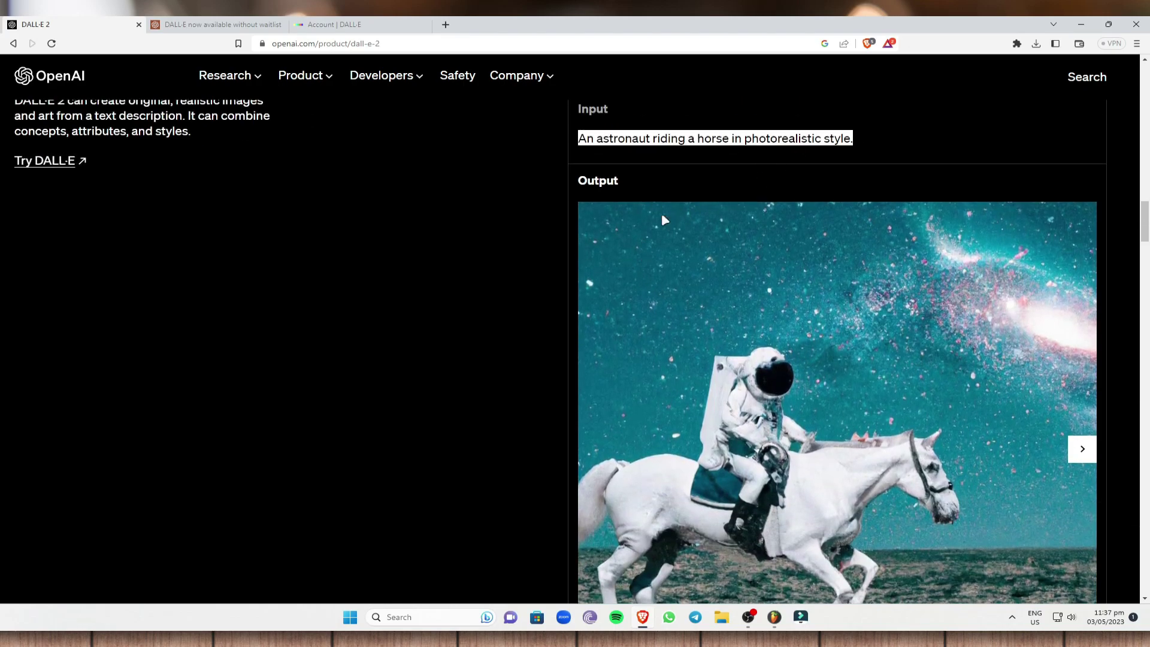
scroll(837, 413, down, 4)
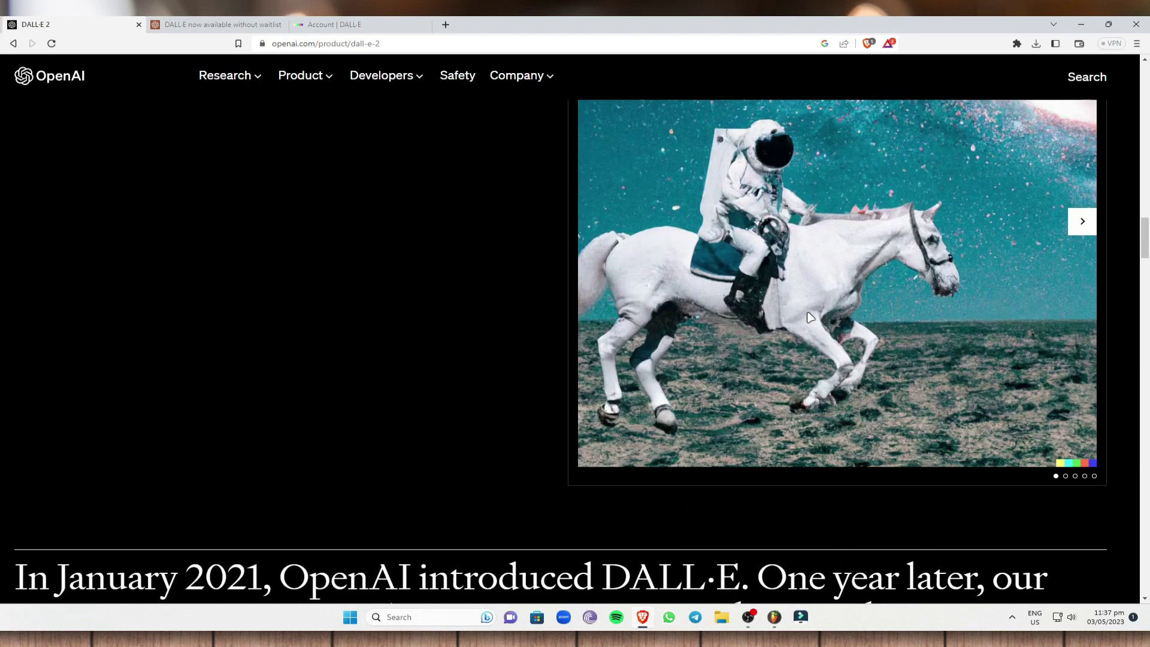
Step: Scroll past the DALL·E 1 vs DALL·E 2 fox images to the 71.7% and 88.8% preference figures
scroll(860, 338, down, 5)
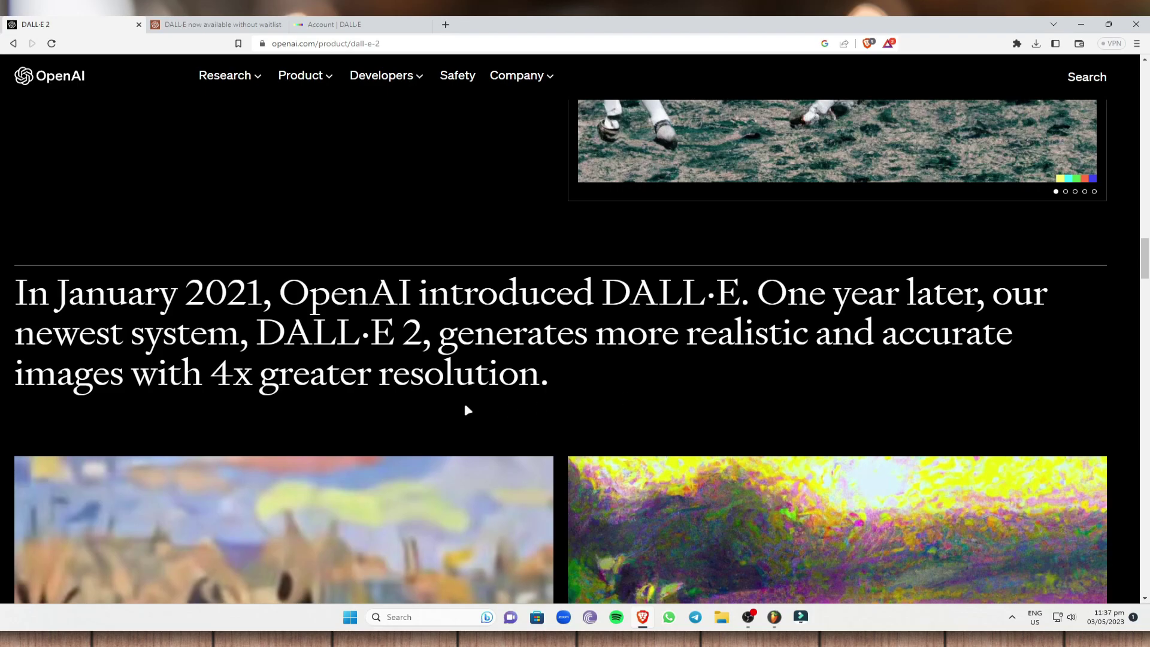
scroll(468, 410, down, 5)
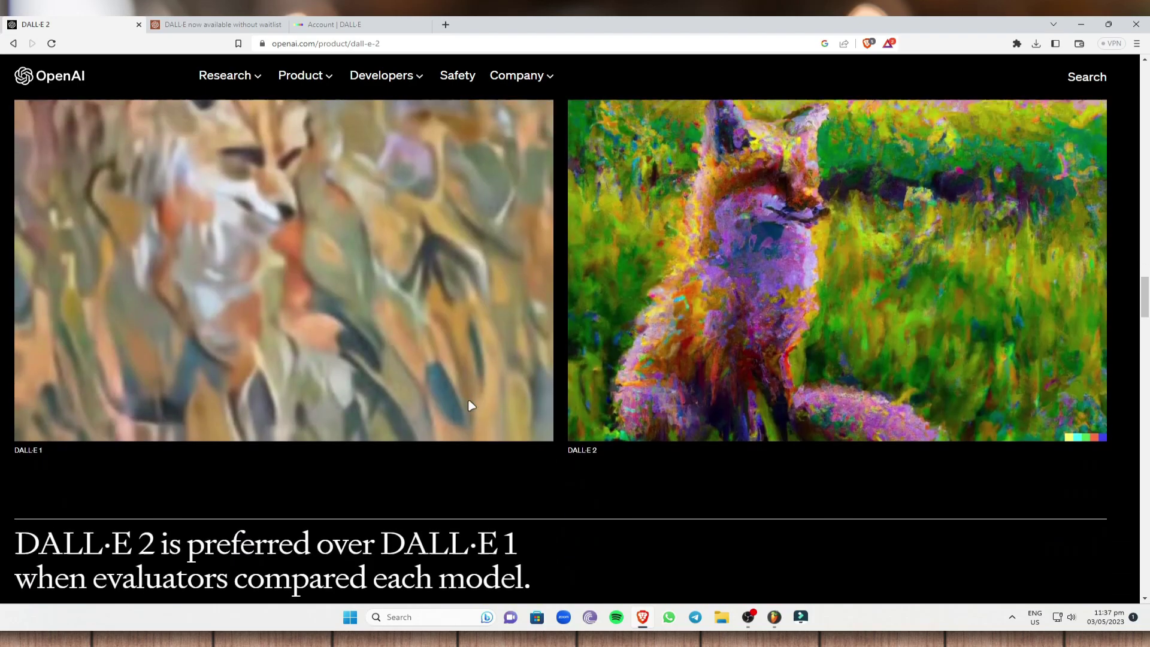
scroll(468, 400, up, 2)
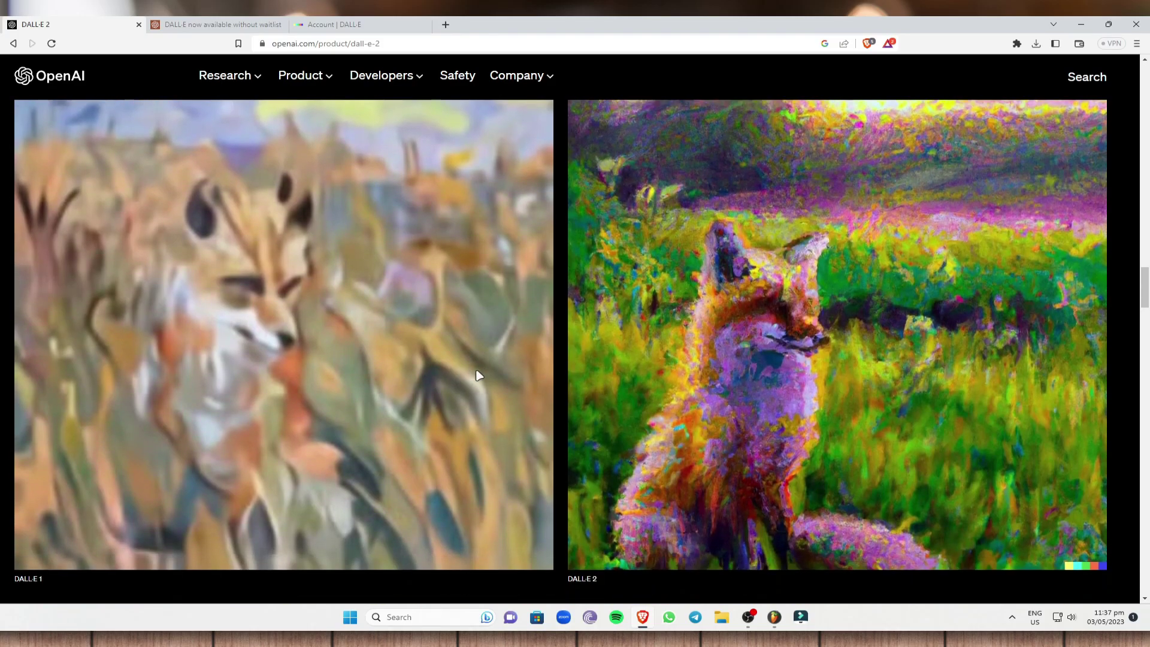
scroll(474, 374, up, 3)
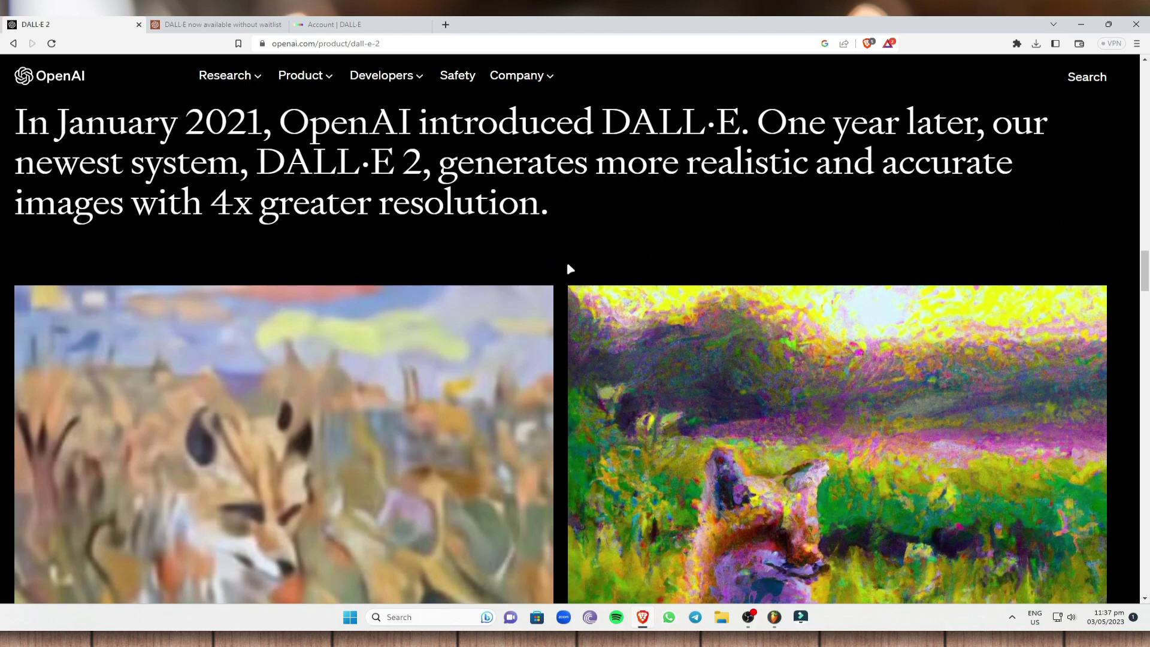
scroll(459, 239, down, 3)
scroll(407, 242, down, 1)
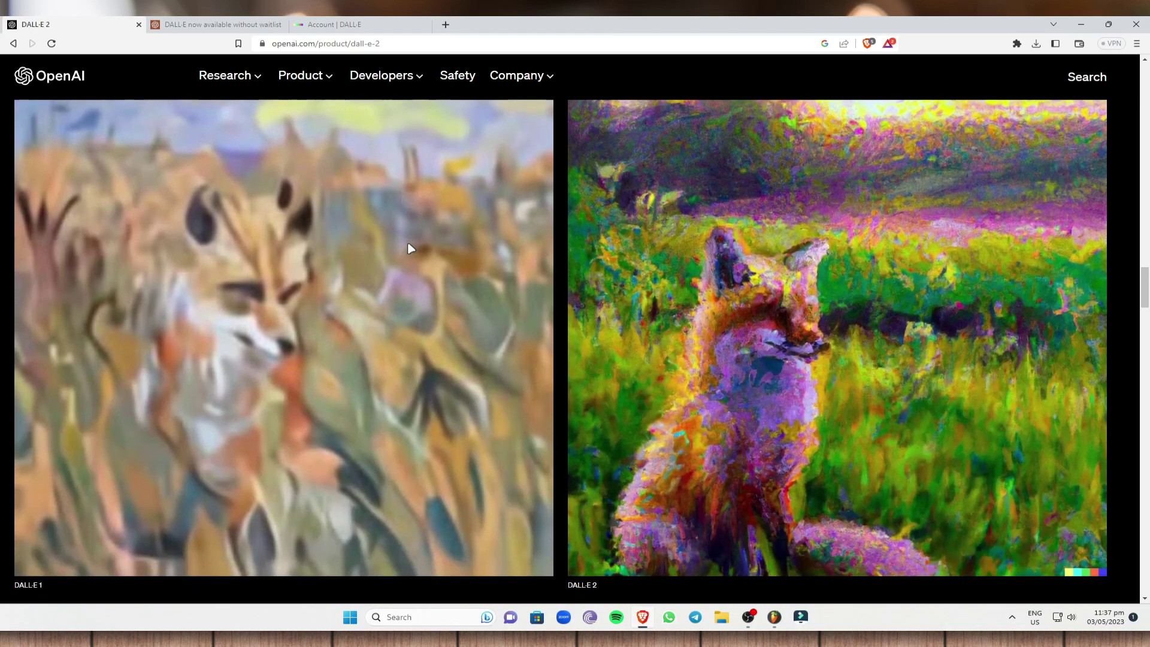
scroll(358, 250, down, 3)
scroll(511, 252, up, 1)
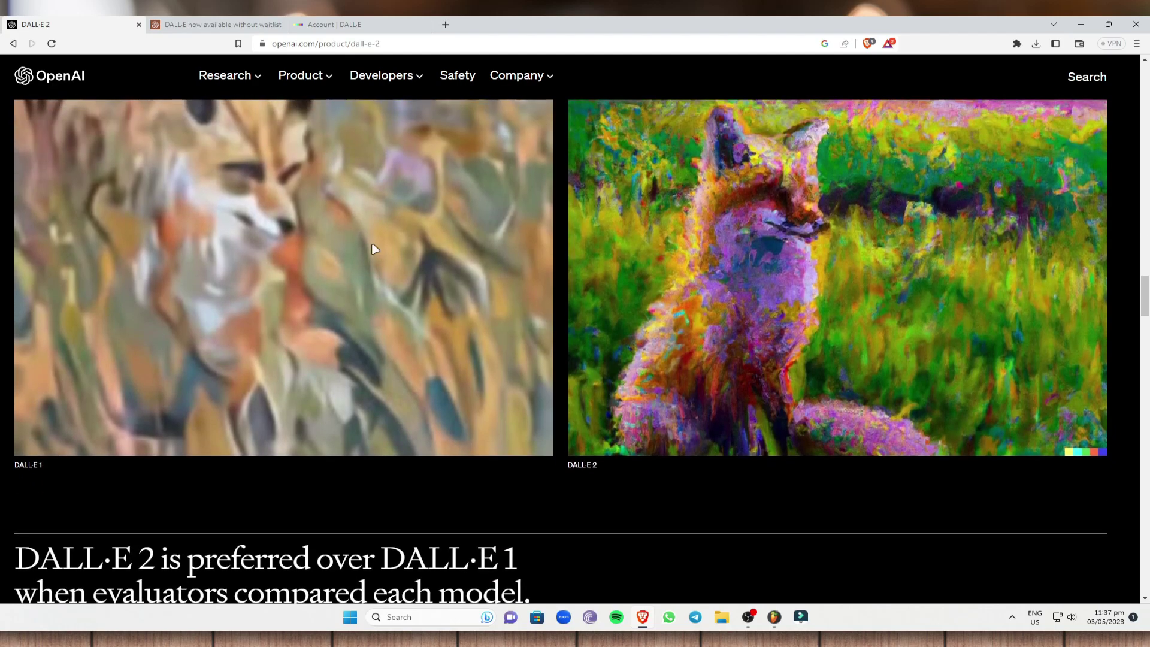
scroll(375, 248, down, 5)
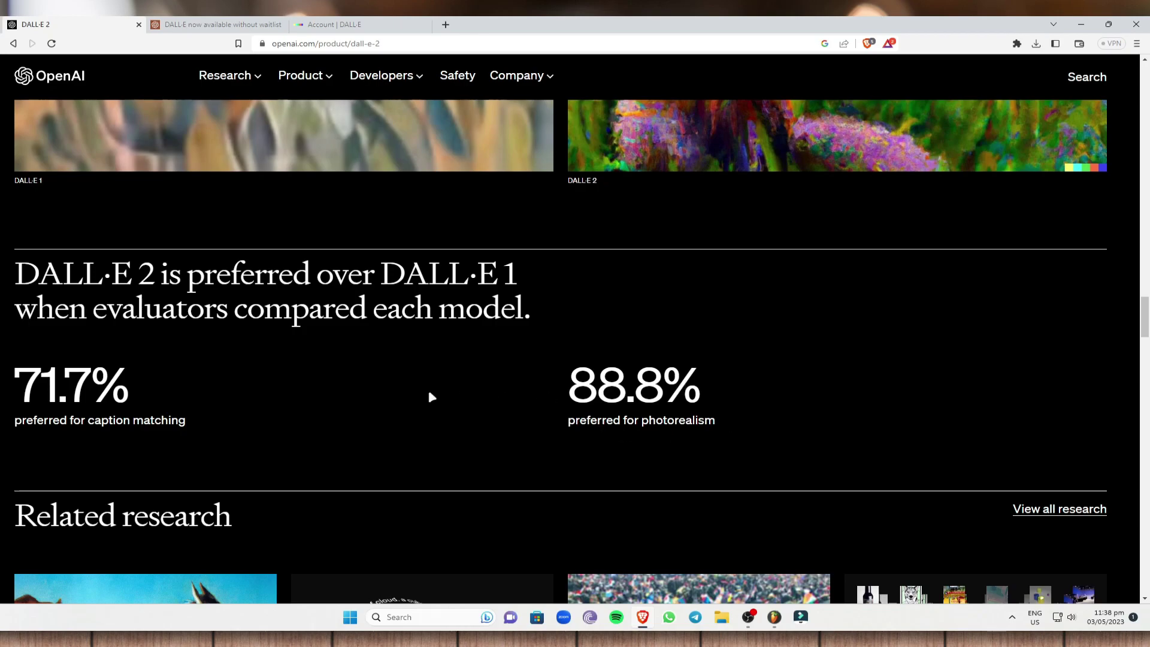
Step: Scroll through Related research and A focus on safety, then back up to the DALL·E 2 header
scroll(428, 392, down, 4)
scroll(398, 397, down, 2)
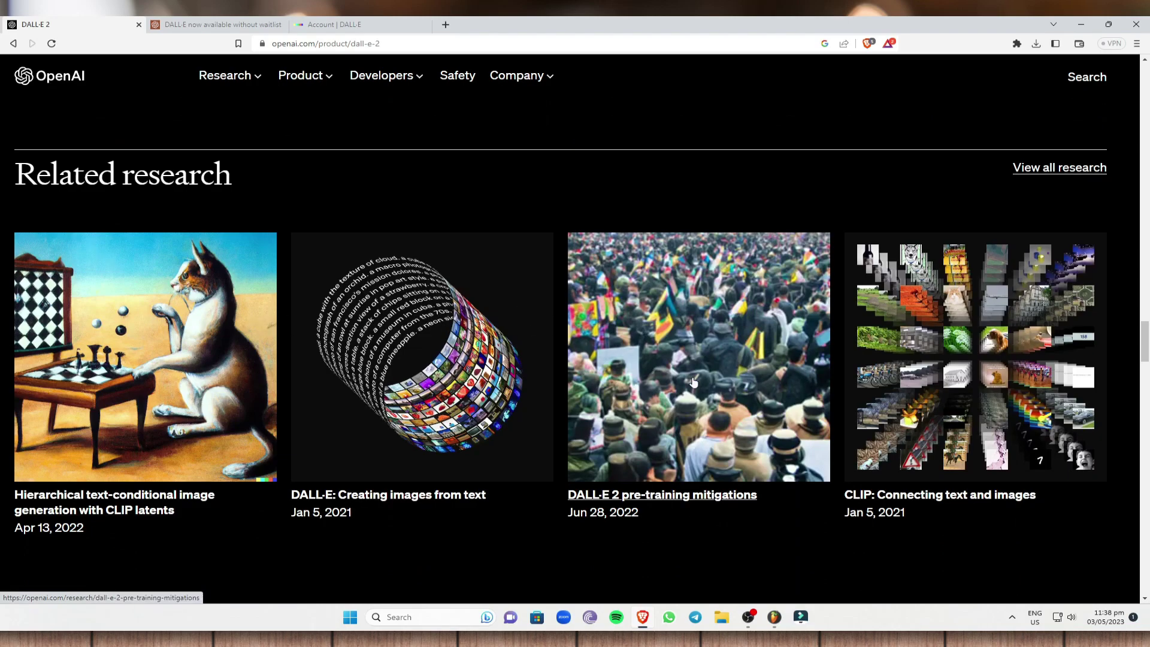
scroll(553, 383, down, 4)
scroll(554, 327, down, 5)
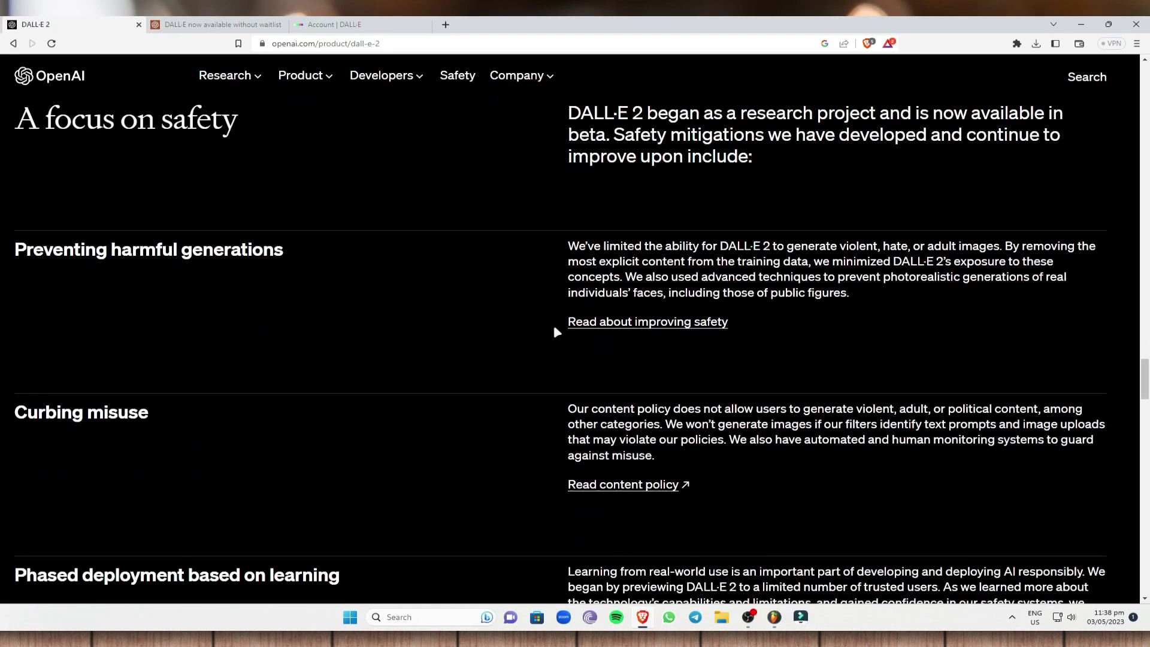
scroll(556, 299, up, 1)
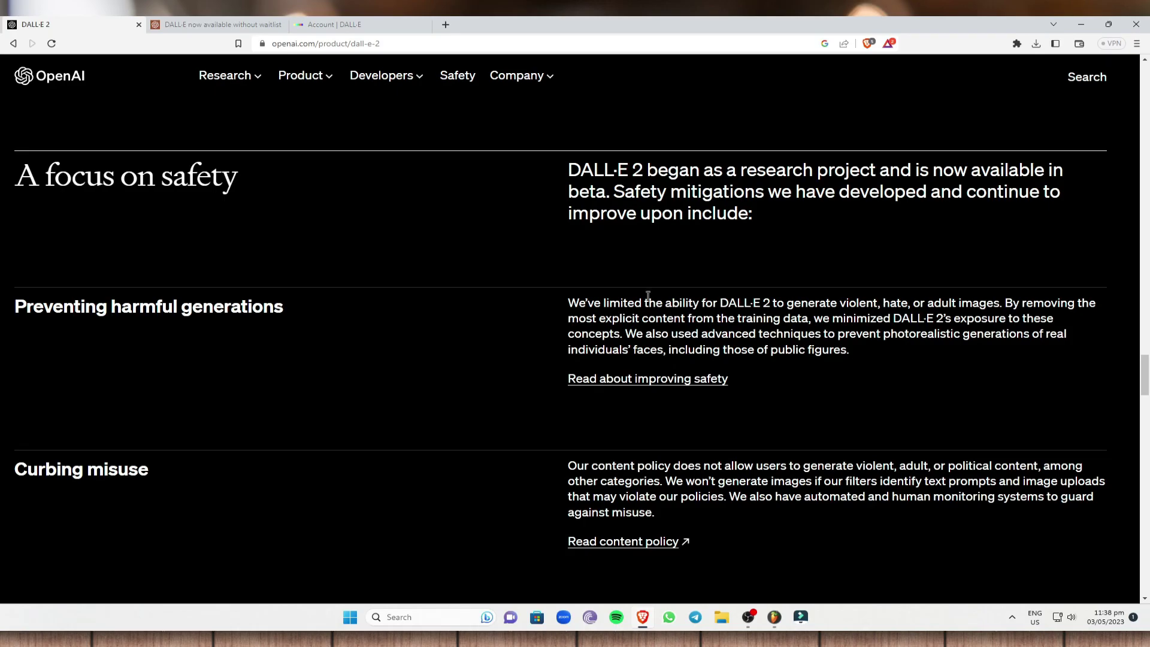
scroll(673, 367, down, 14)
scroll(523, 372, up, 12)
scroll(592, 350, up, 20)
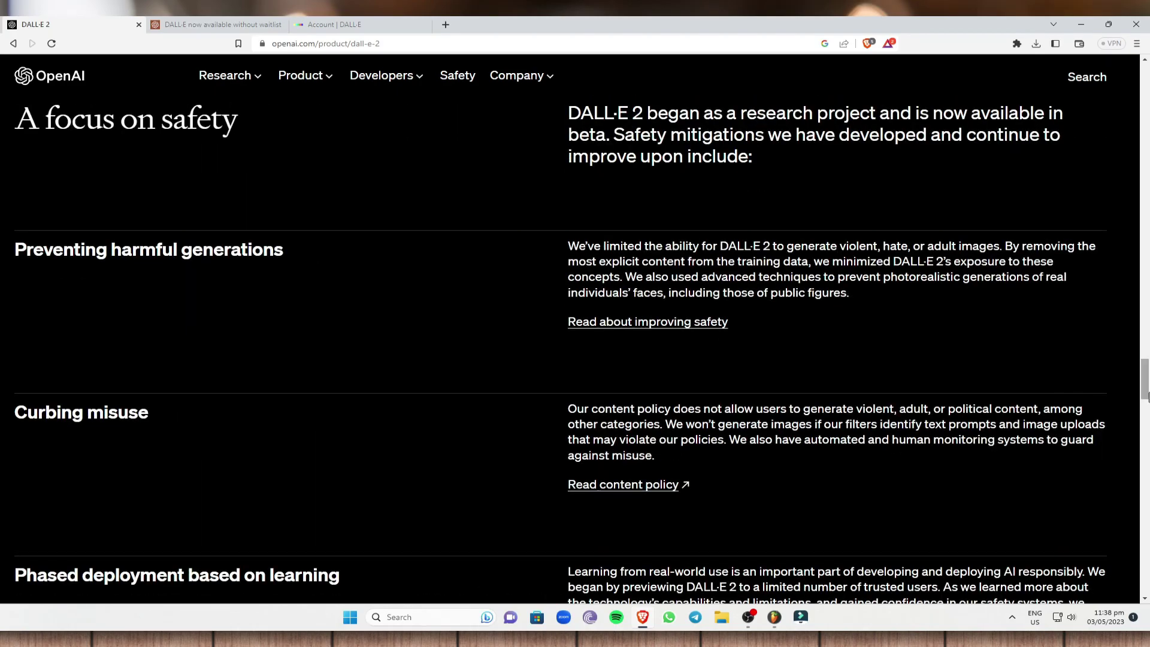
scroll(452, 411, down, 3)
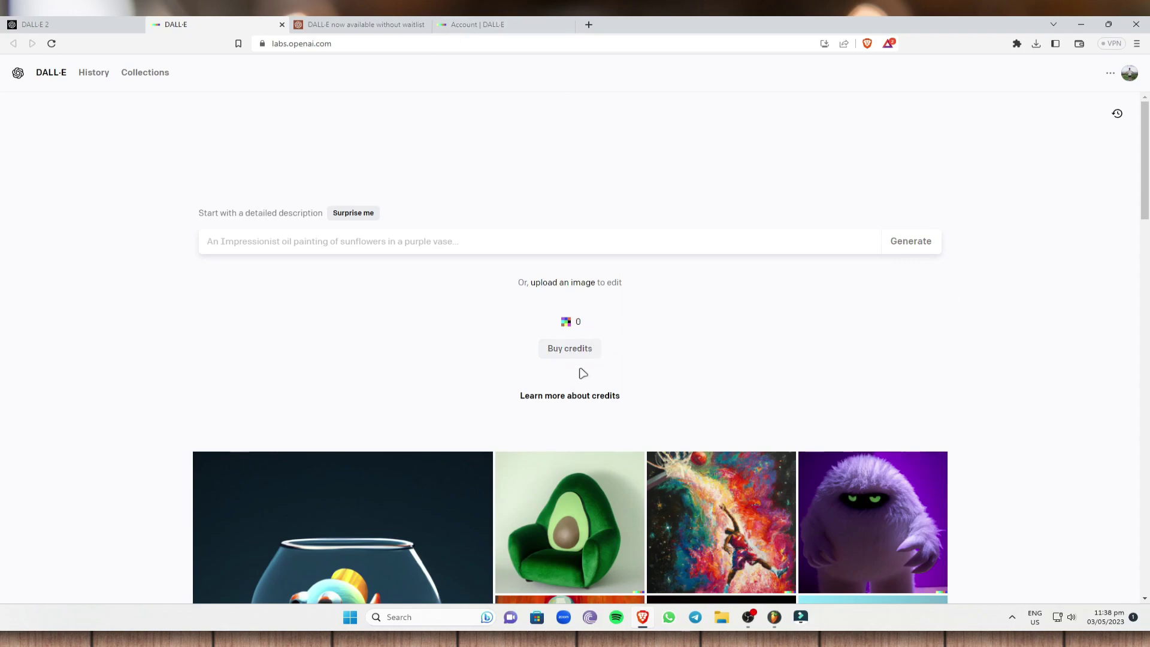
Step: Open the Buy credits dialog, which offers 115 credits for $15 USD
click(588, 351)
click(577, 351)
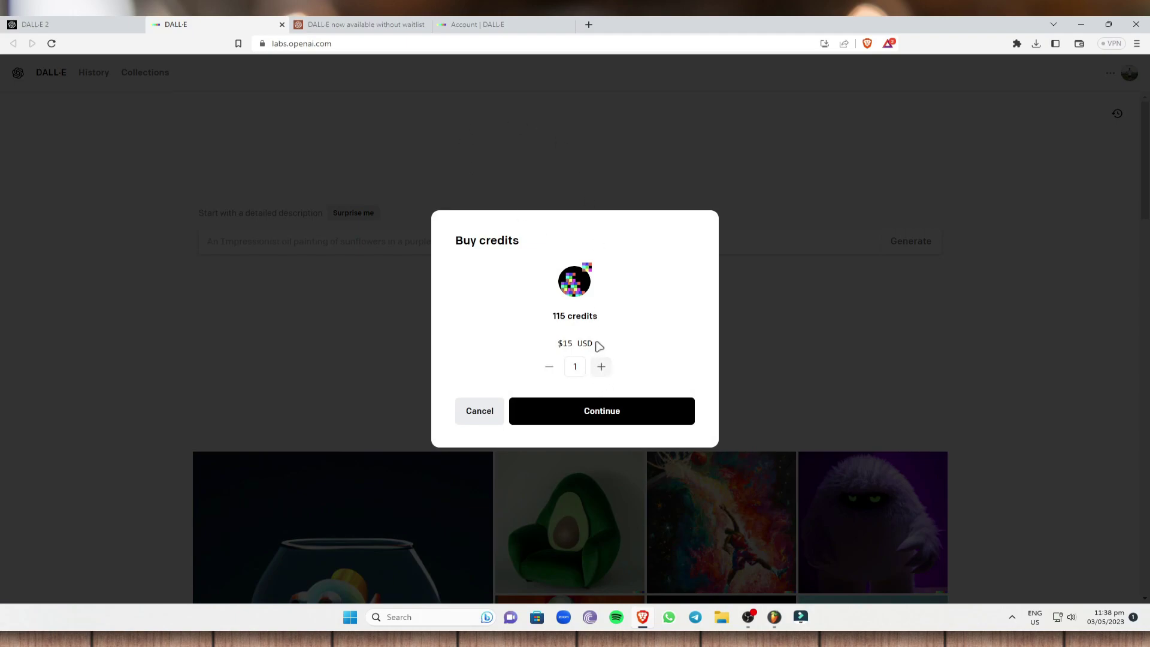
drag(551, 317, 618, 320)
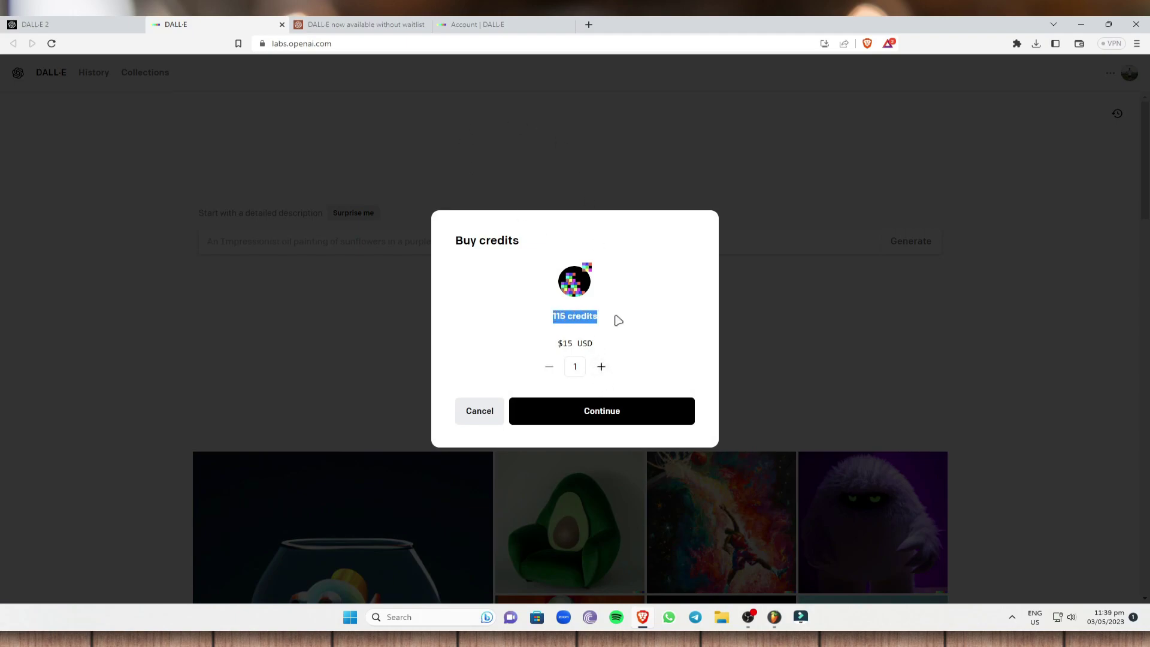
click(601, 366)
click(654, 341)
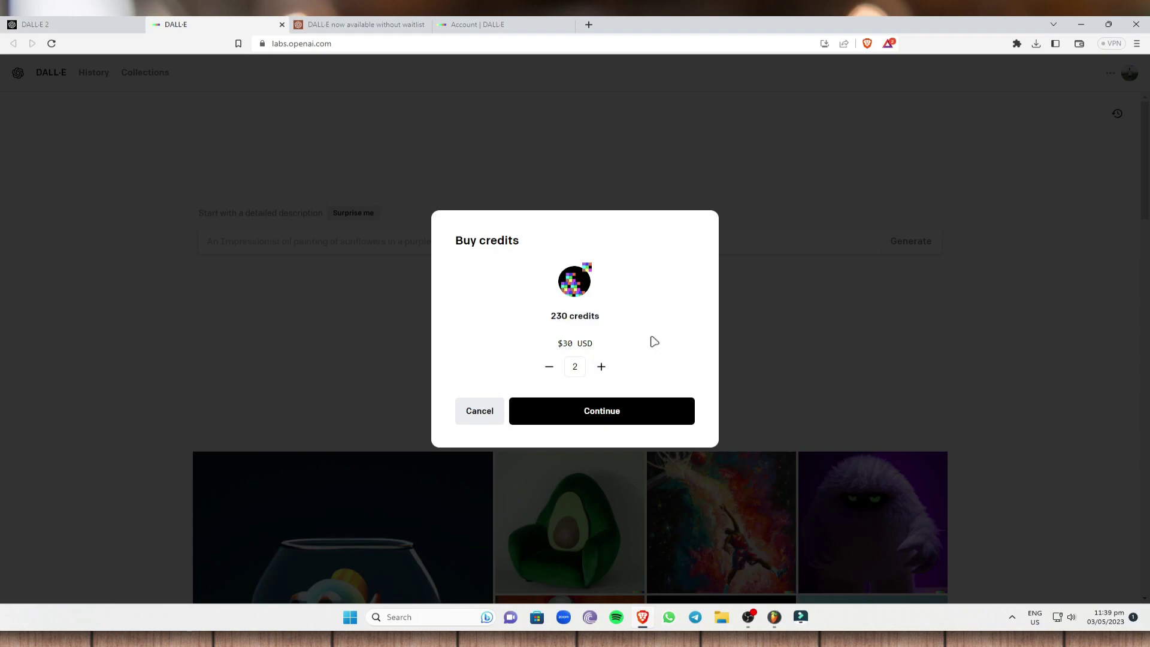
click(600, 368)
click(601, 367)
click(601, 367)
click(601, 367)
click(600, 367)
click(600, 367)
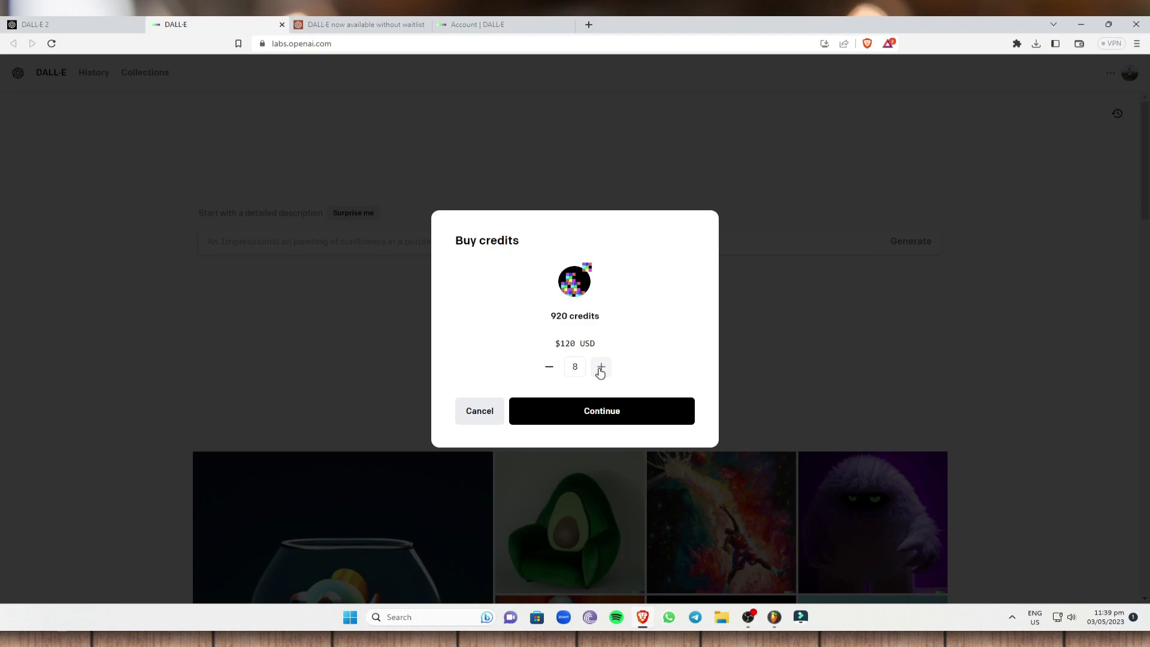
click(601, 367)
click(600, 367)
drag(546, 316, 639, 321)
click(794, 343)
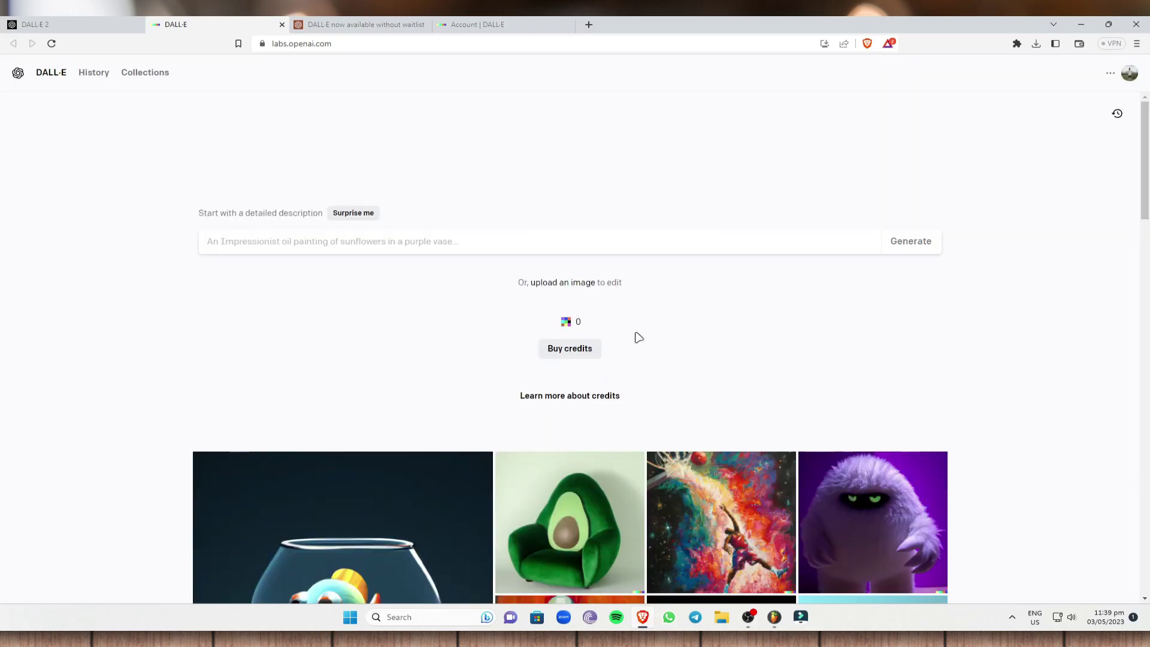
click(579, 350)
click(601, 367)
click(601, 367)
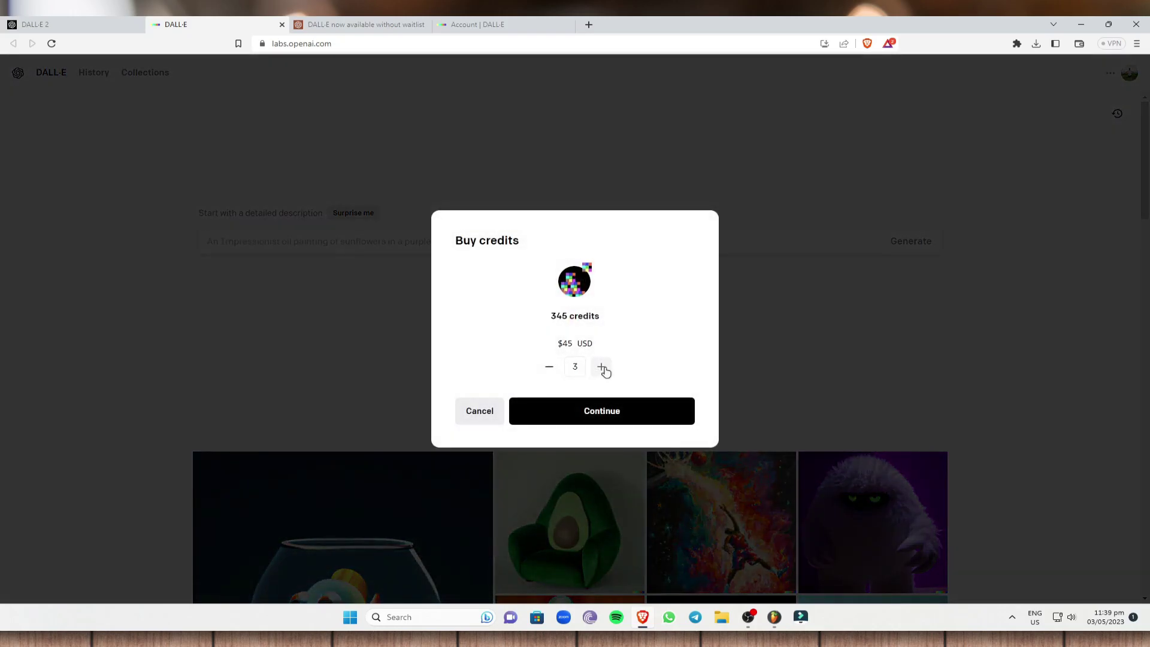
click(601, 368)
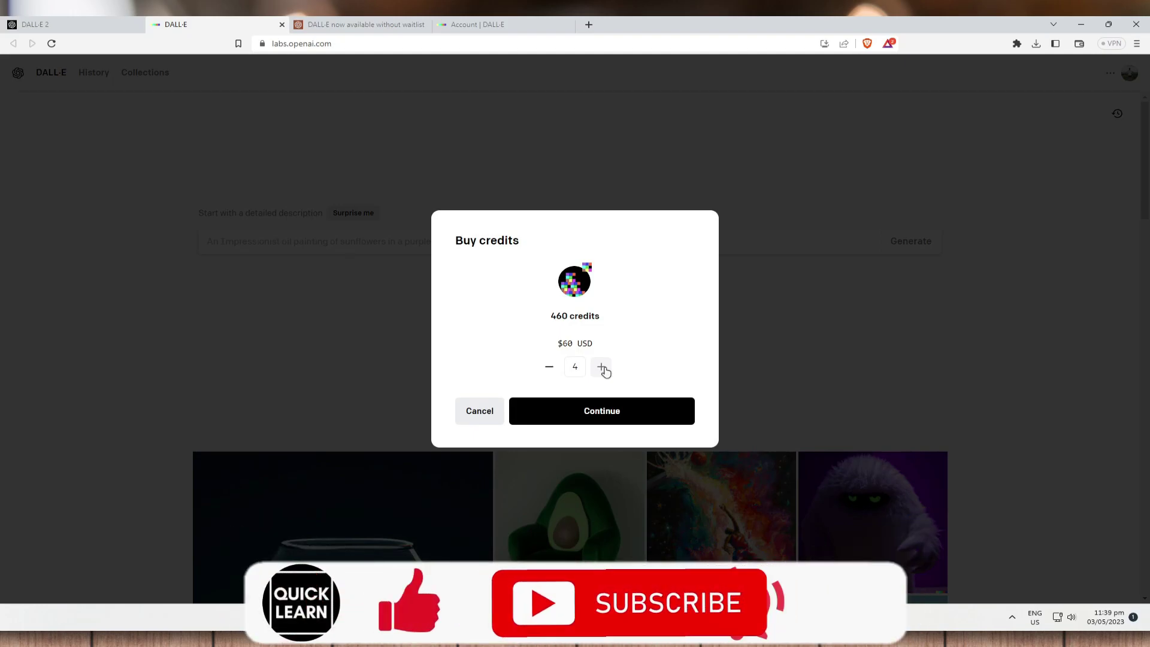
click(601, 367)
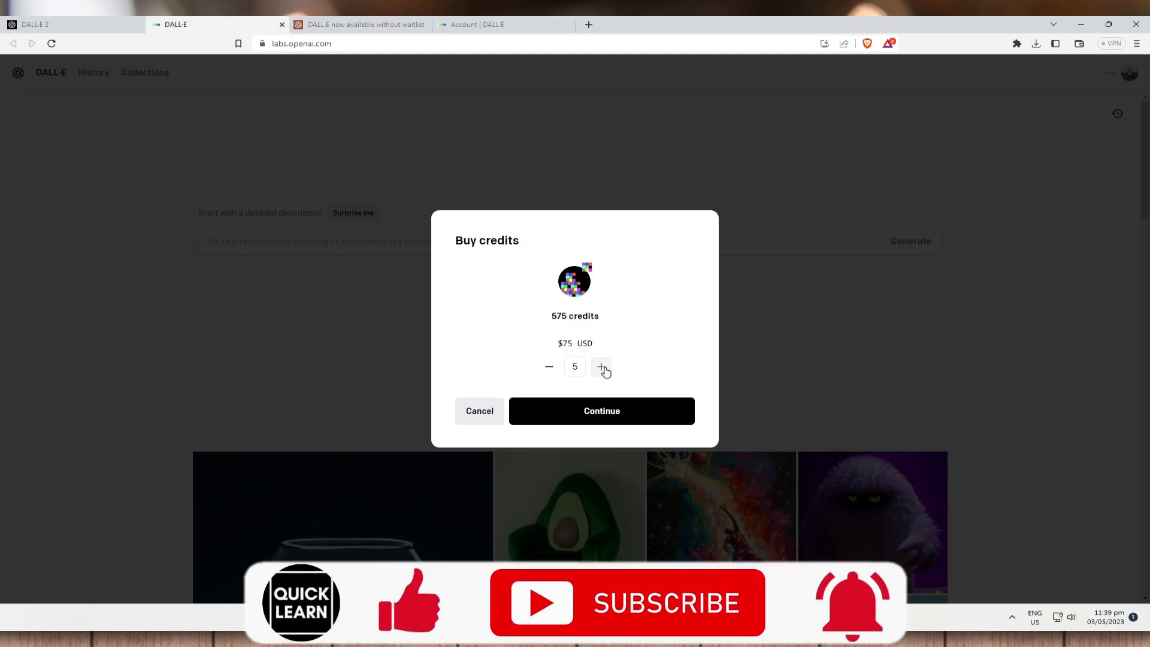
click(601, 367)
click(601, 367)
click(792, 368)
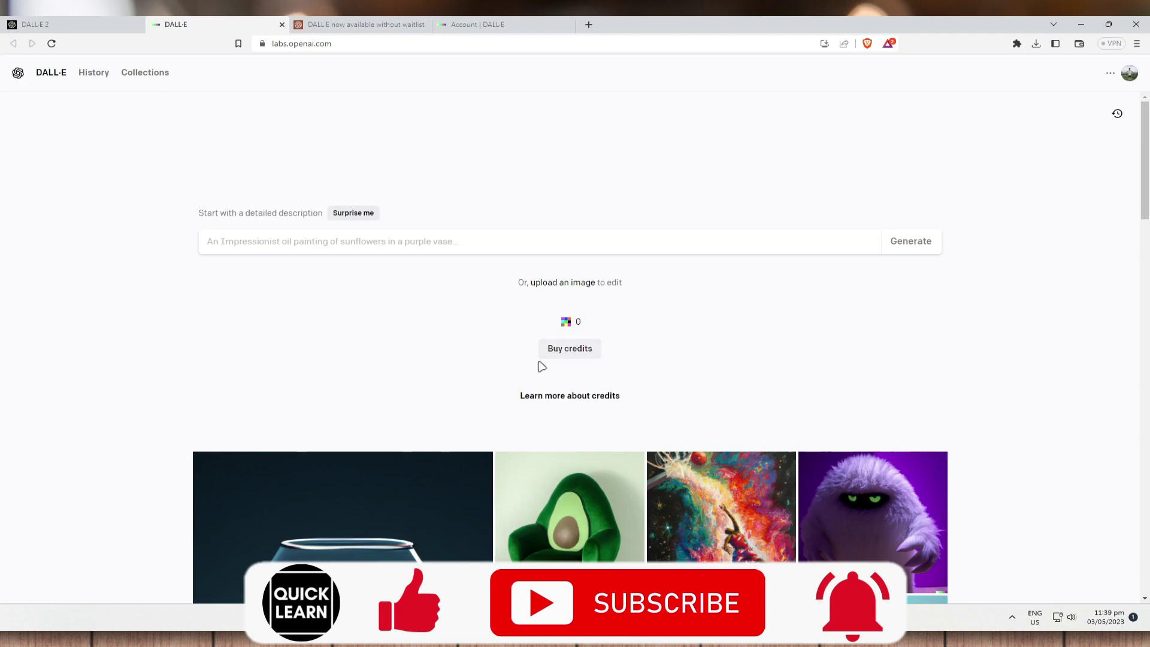
Step: Enter the prompt 'An Abstract design of a guitar in a very well lit room.' and try generating it twice
click(327, 240)
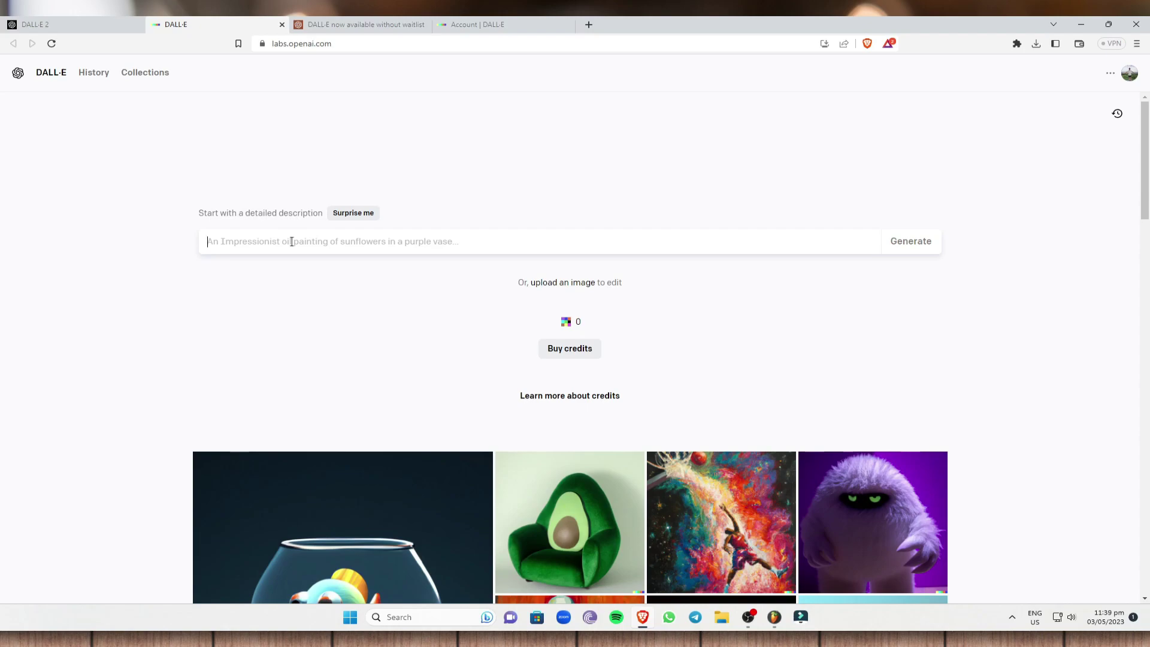
text(An A)
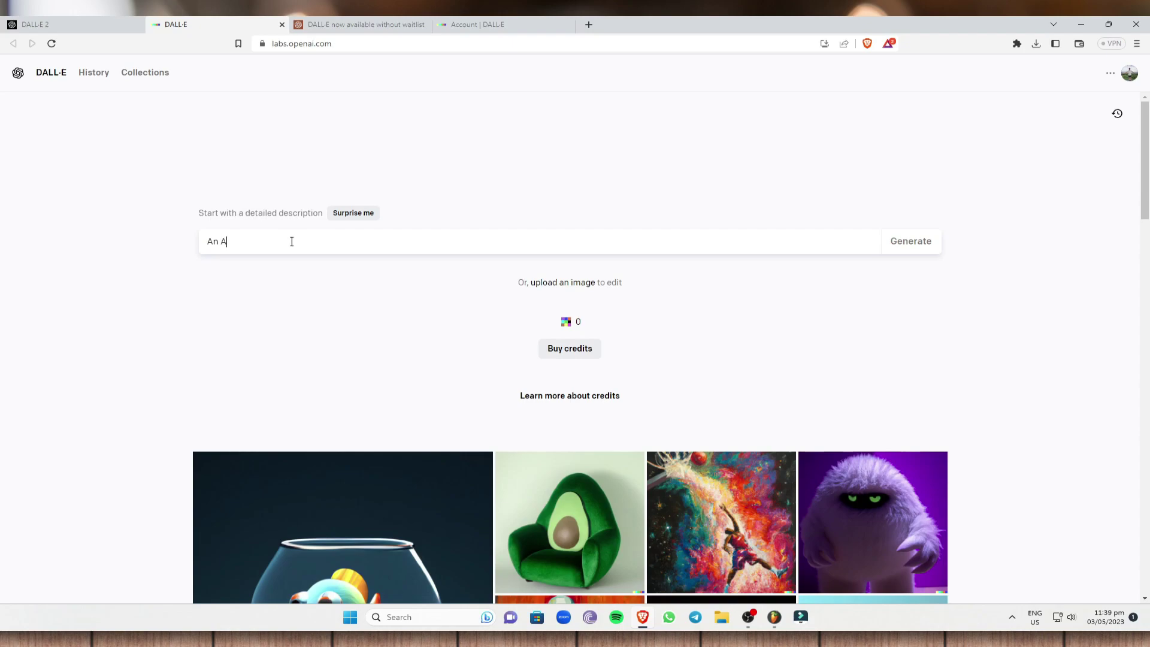
text(bstract design of a guitar in a very wel)
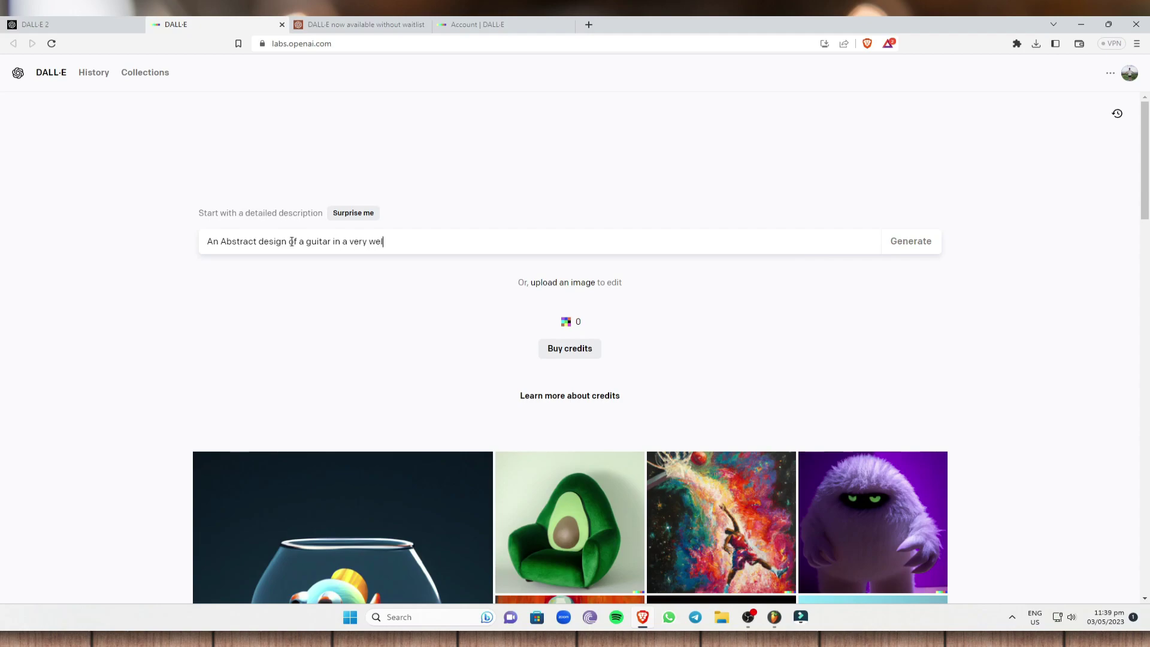
text(l lit room.)
click(917, 243)
click(924, 246)
scroll(341, 341, down, 4)
scroll(281, 270, up, 3)
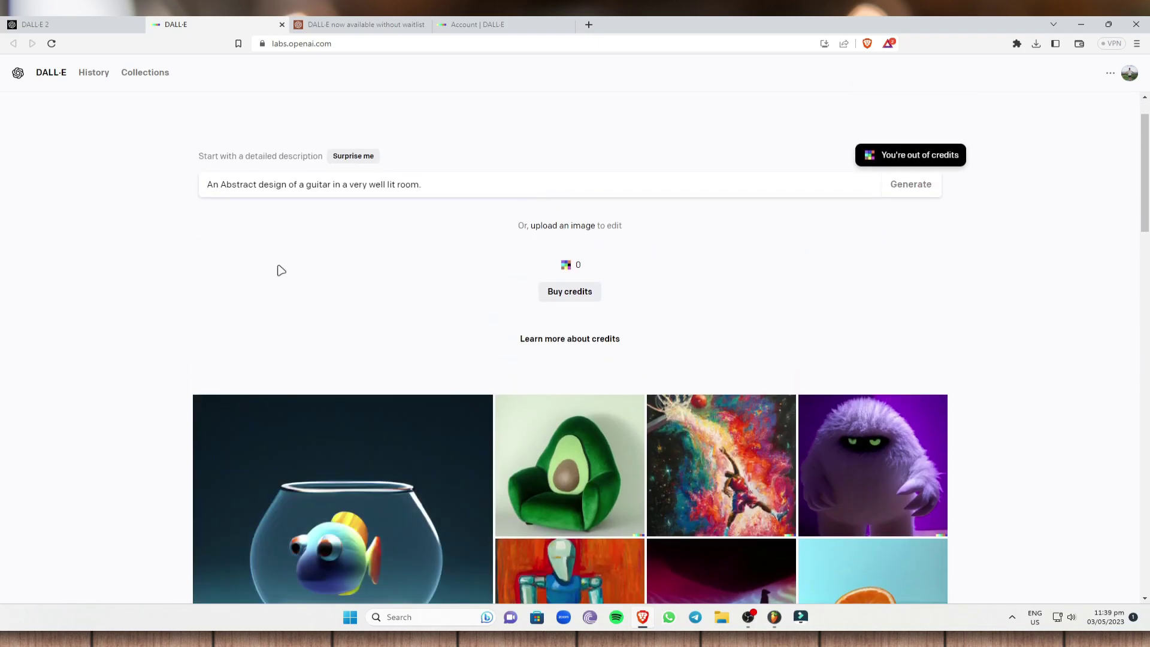
click(419, 191)
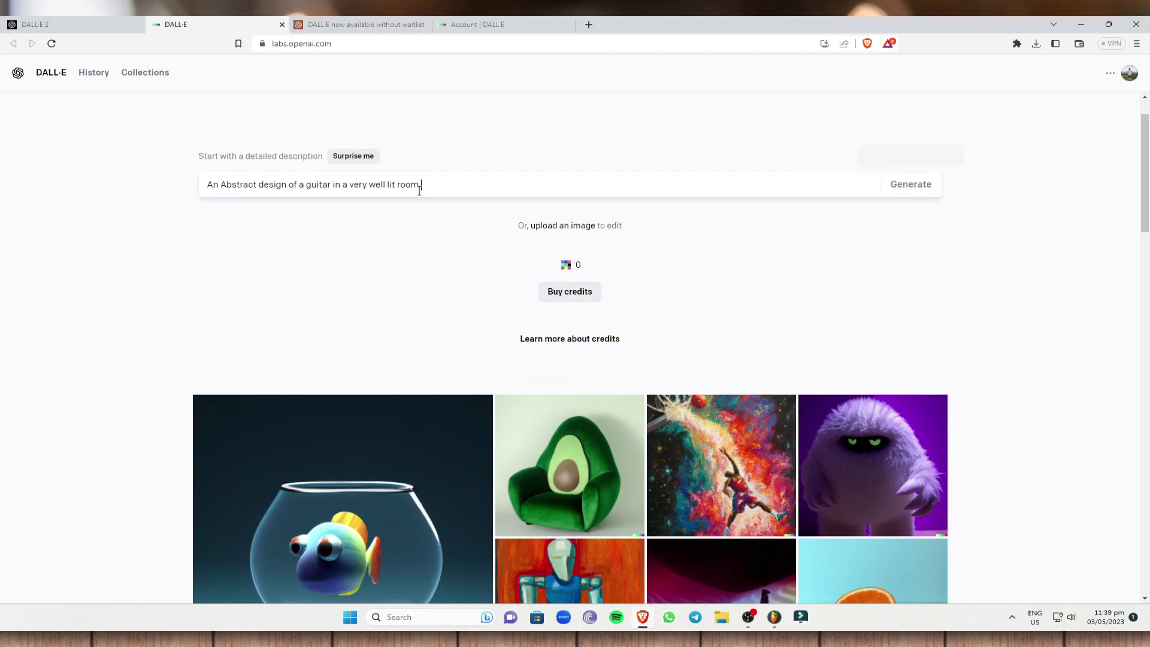
drag(419, 190, 207, 188)
click(281, 232)
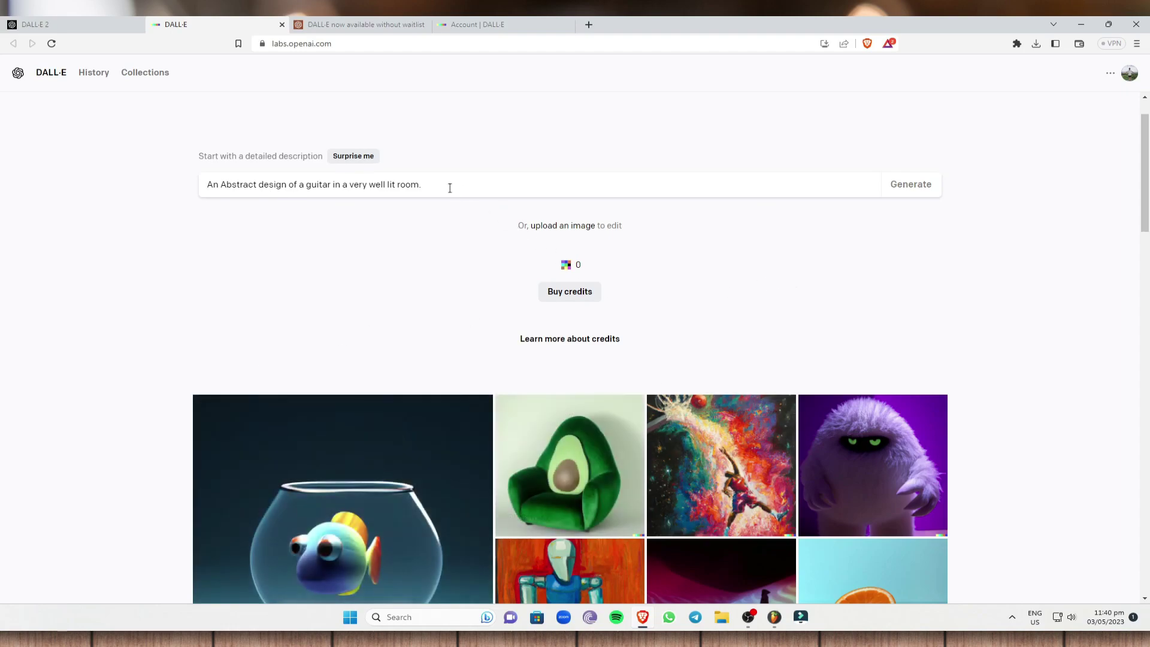
drag(422, 184, 203, 182)
click(969, 320)
click(584, 293)
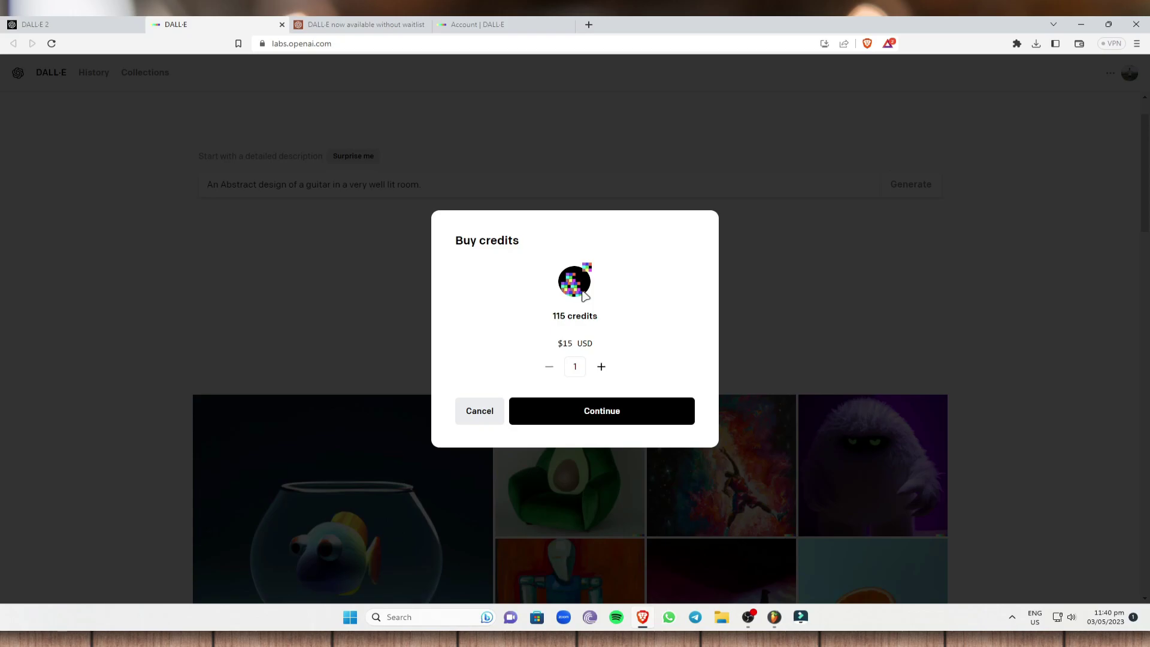
click(851, 293)
scroll(405, 470, down, 1)
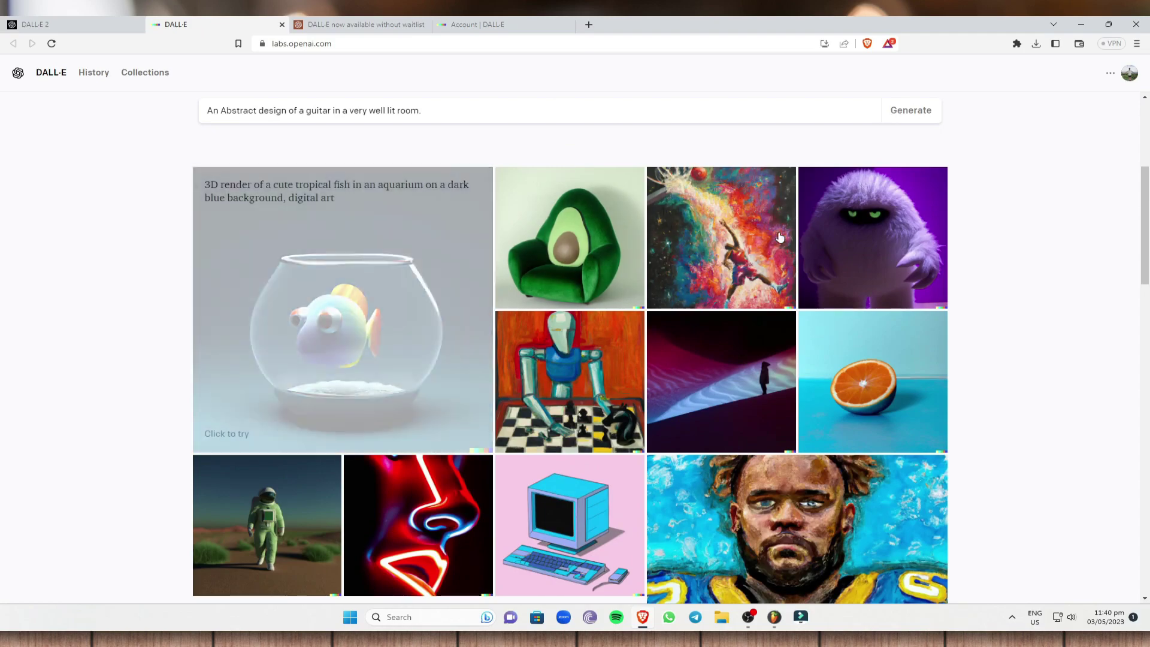
click(358, 341)
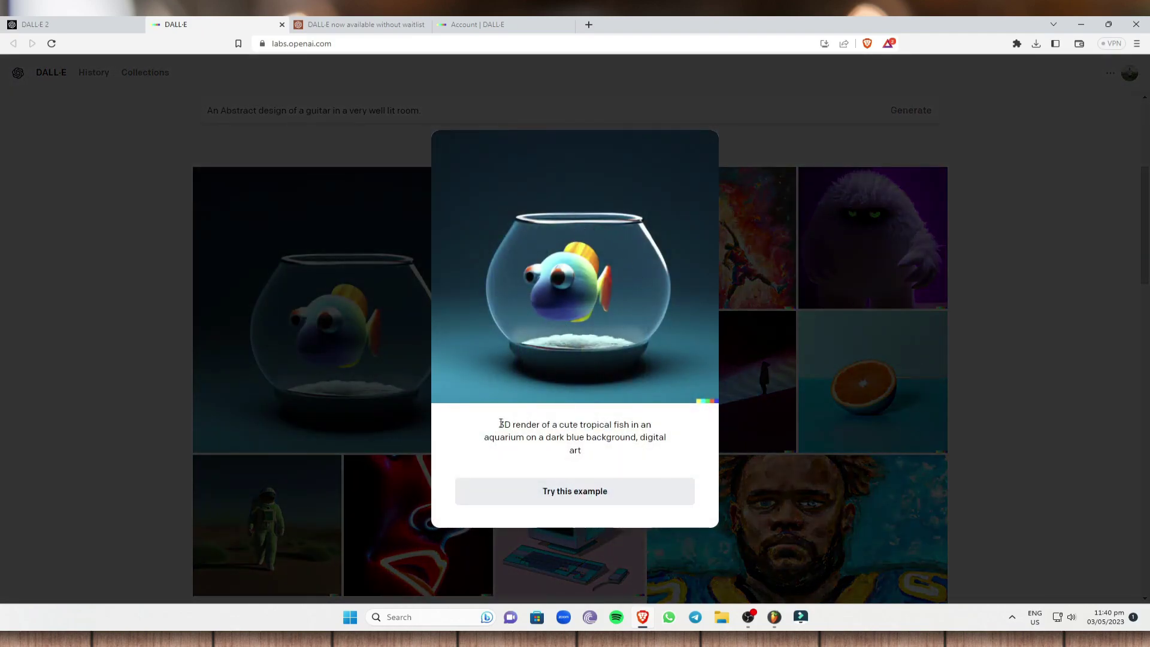
drag(501, 423, 653, 426)
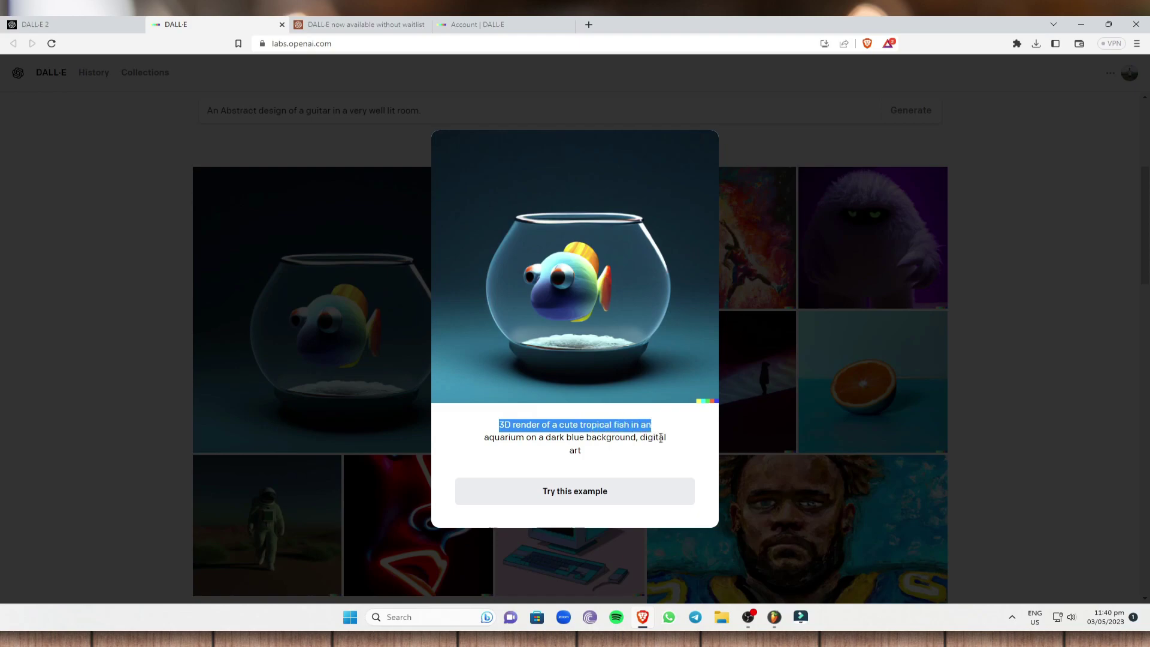
click(1060, 318)
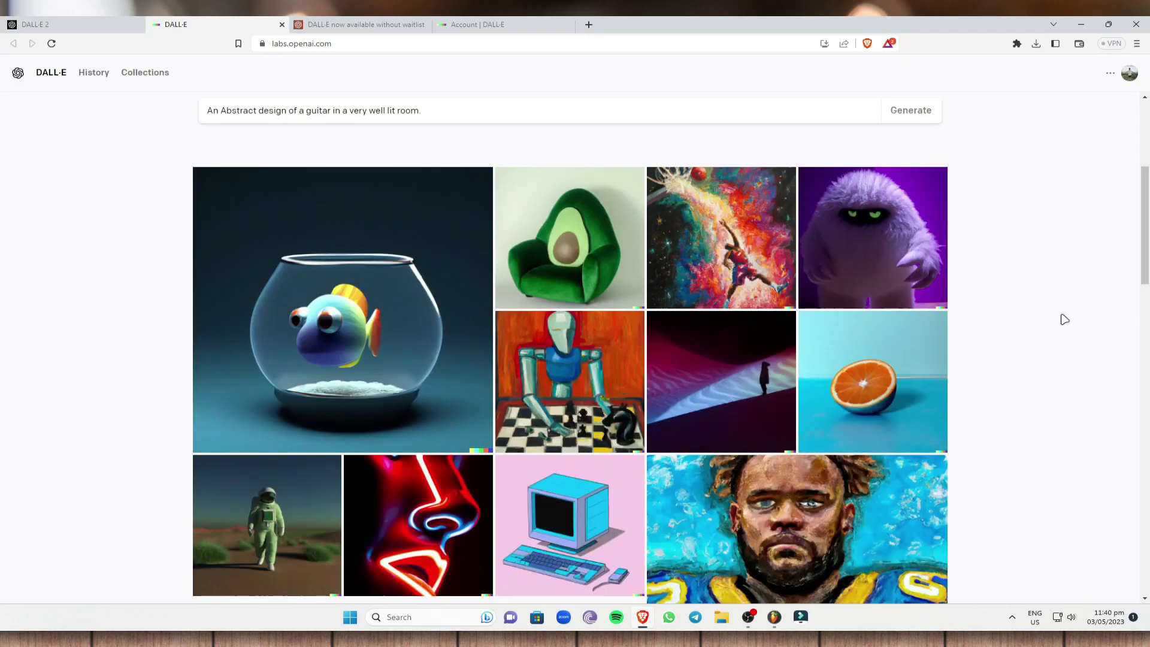
scroll(916, 458, down, 2)
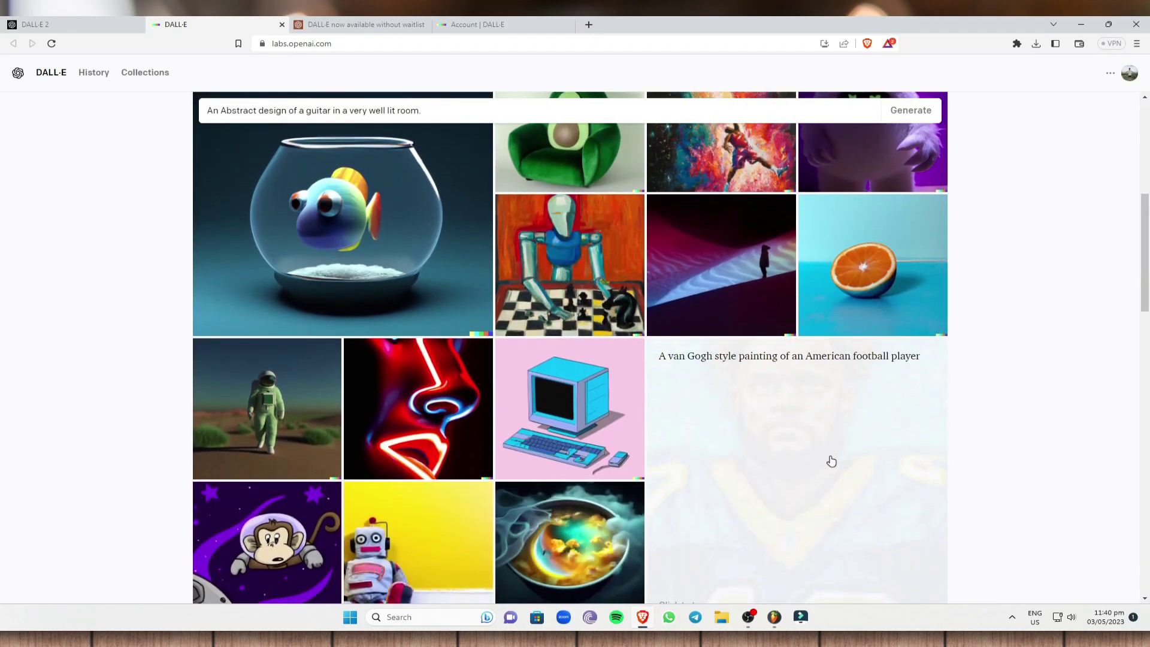
scroll(829, 460, down, 1)
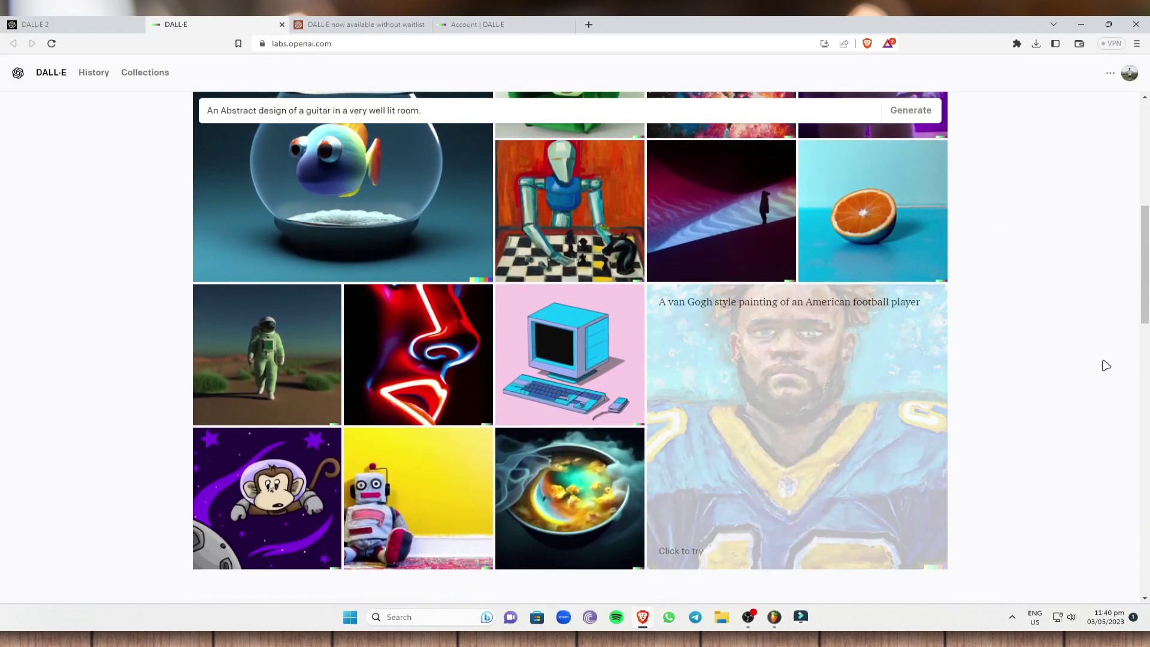
scroll(445, 515, down, 4)
scroll(445, 515, down, 7)
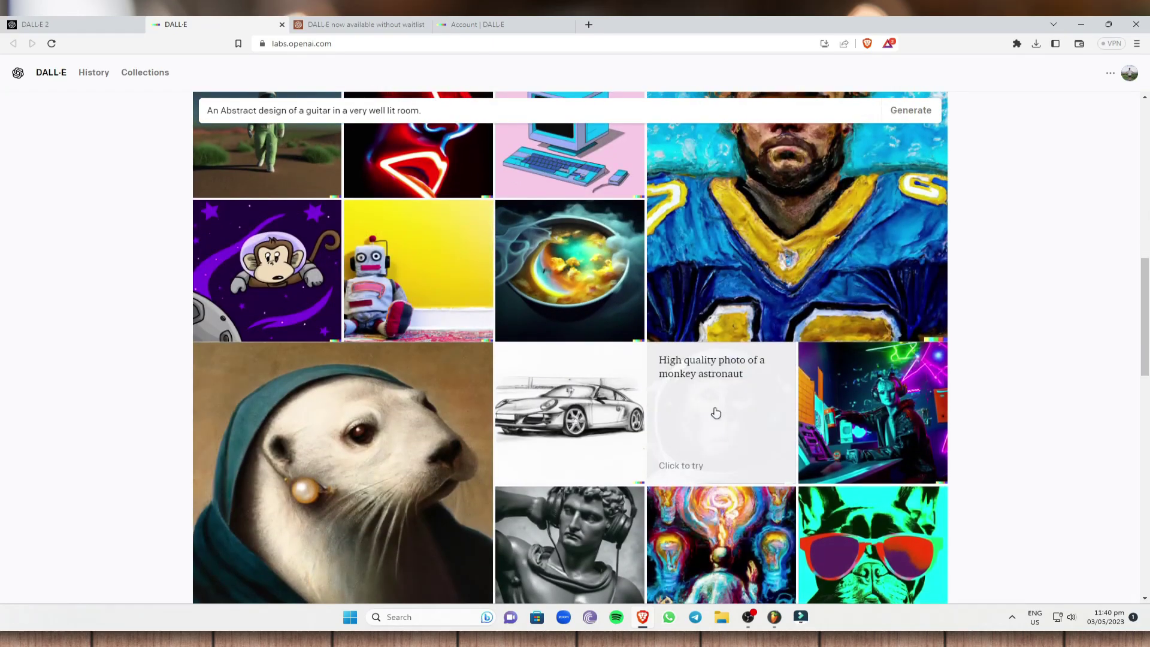
scroll(535, 471, down, 6)
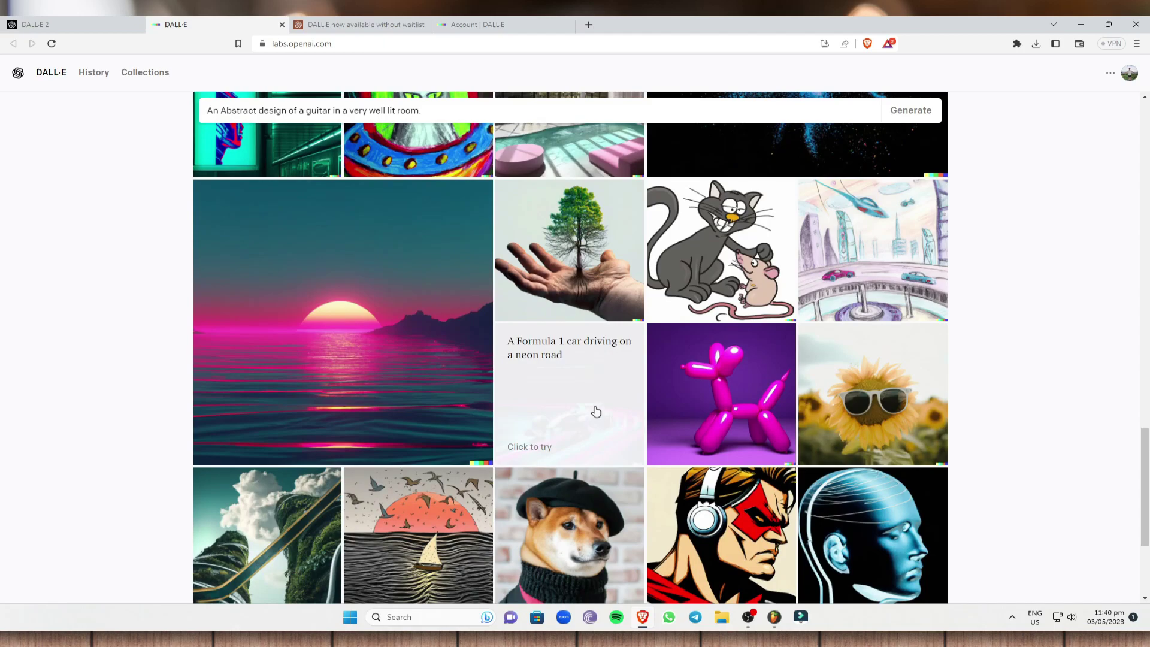
scroll(314, 270, up, 6)
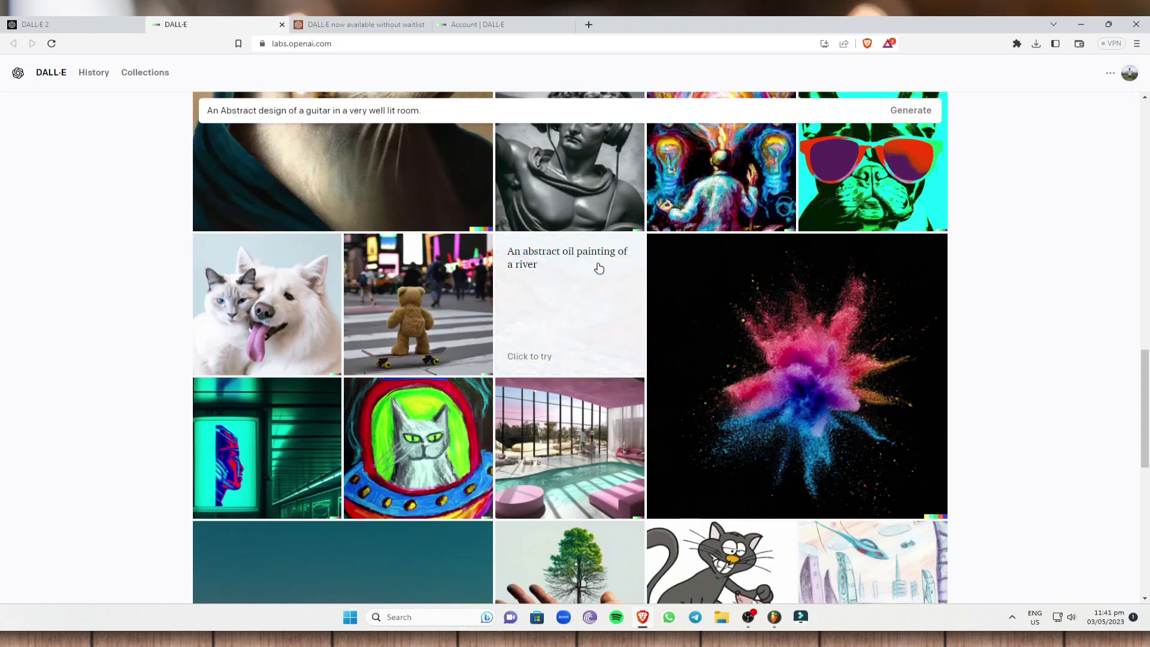
scroll(599, 268, up, 10)
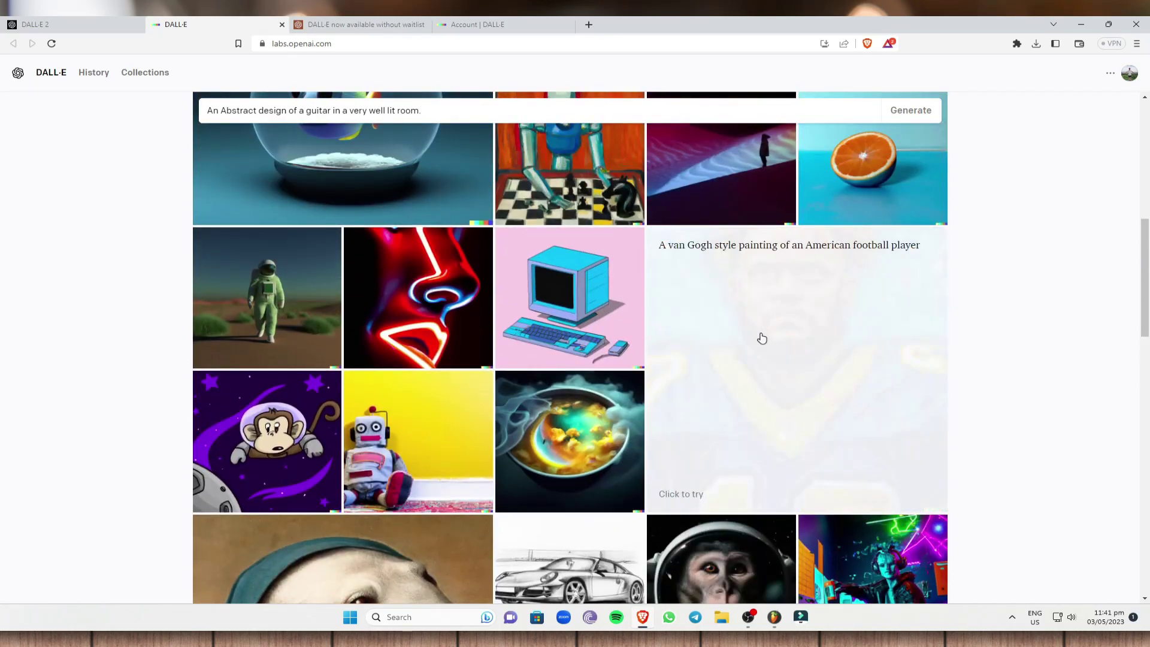
scroll(1040, 237, up, 4)
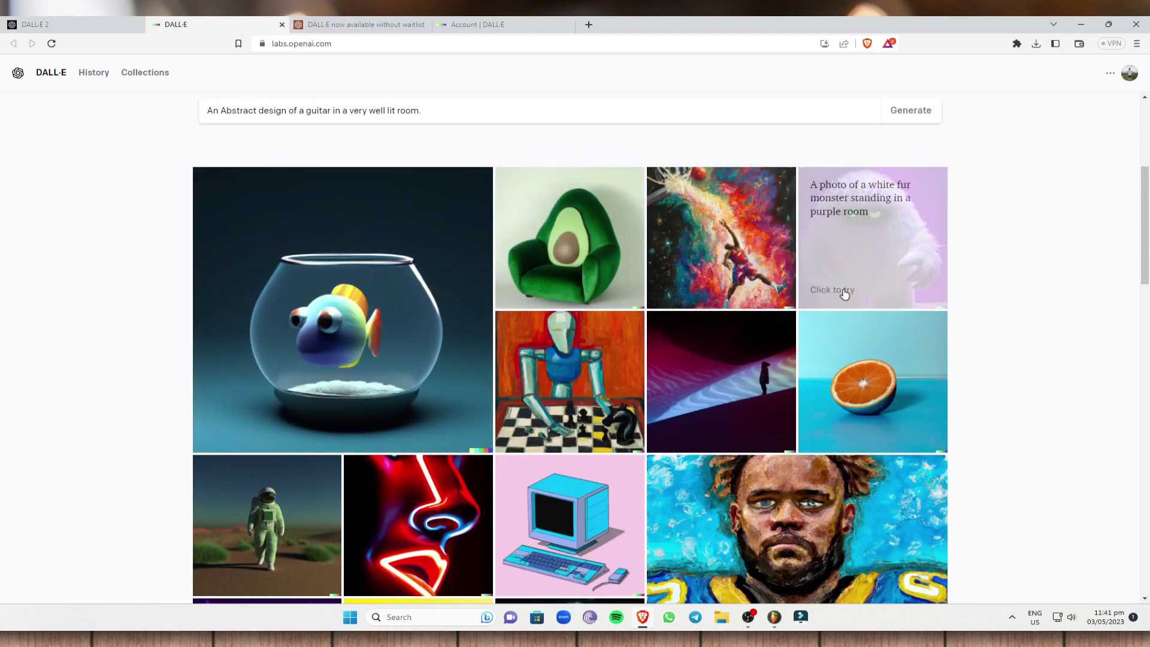
scroll(911, 126, up, 3)
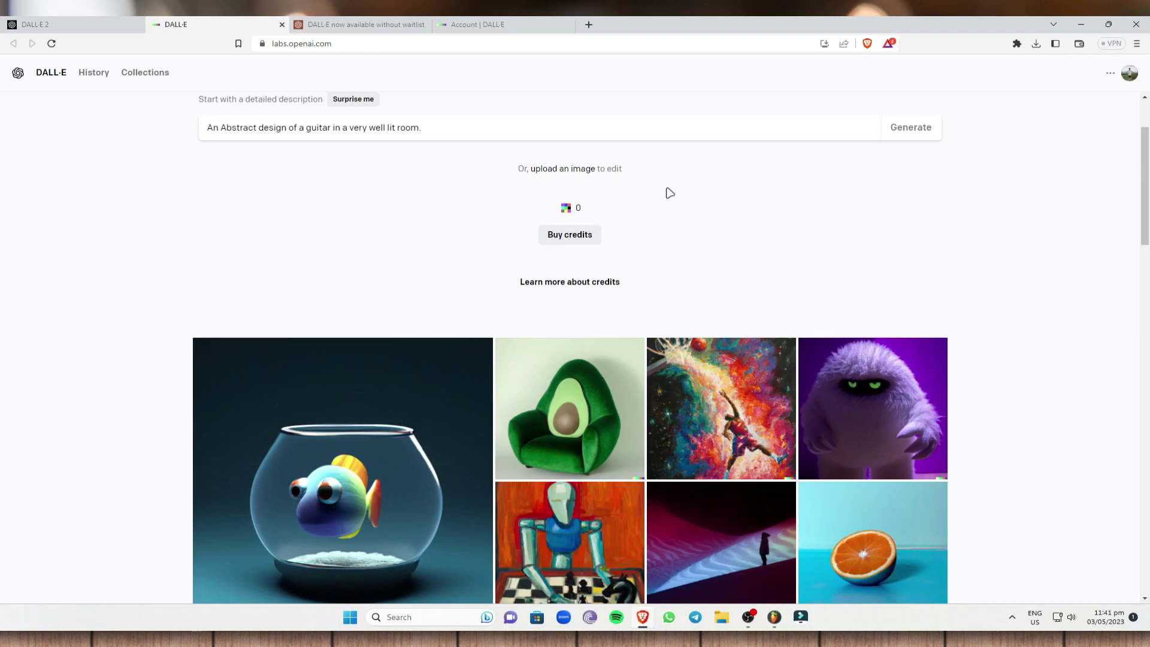
scroll(670, 193, up, 2)
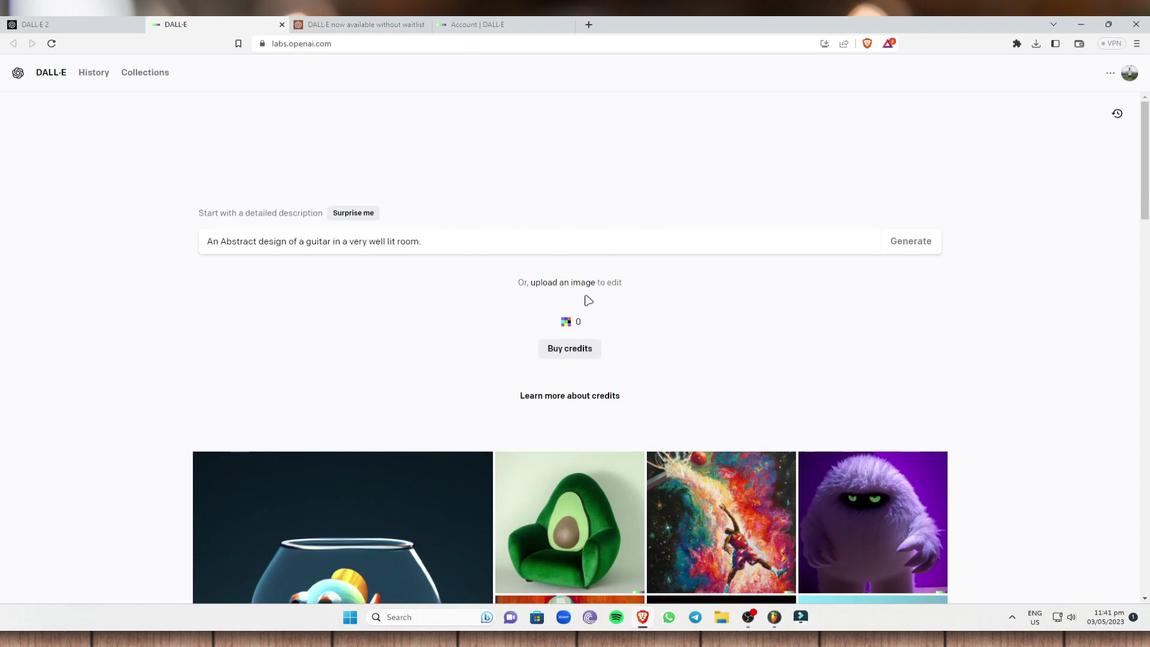
click(570, 283)
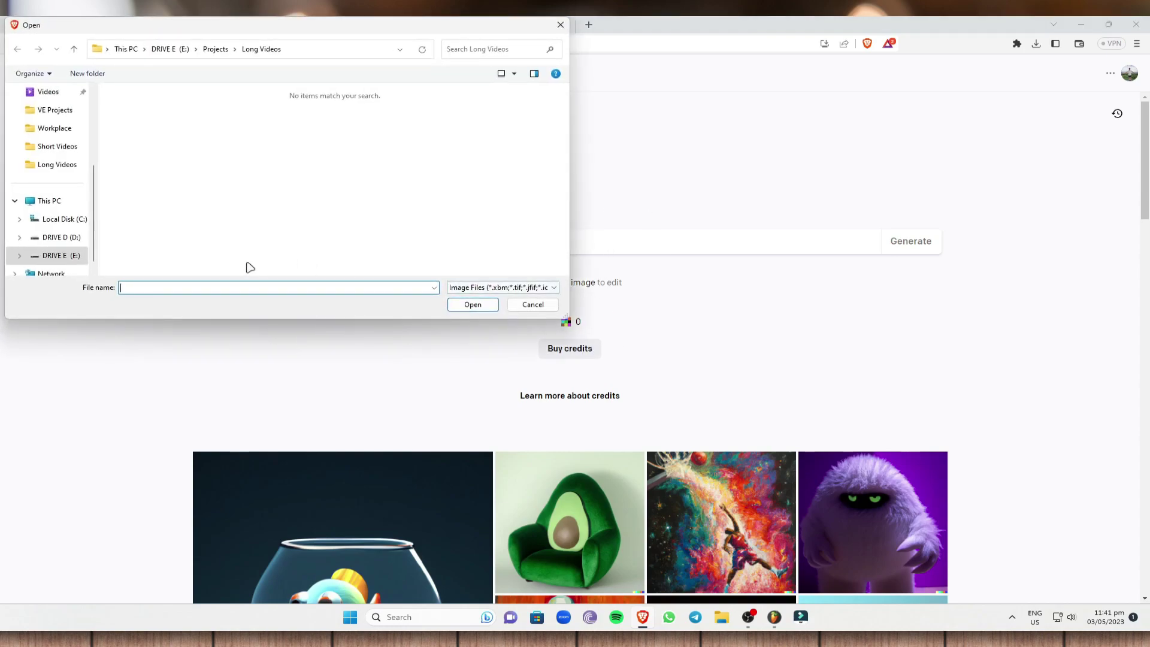
click(532, 304)
scroll(745, 347, down, 1)
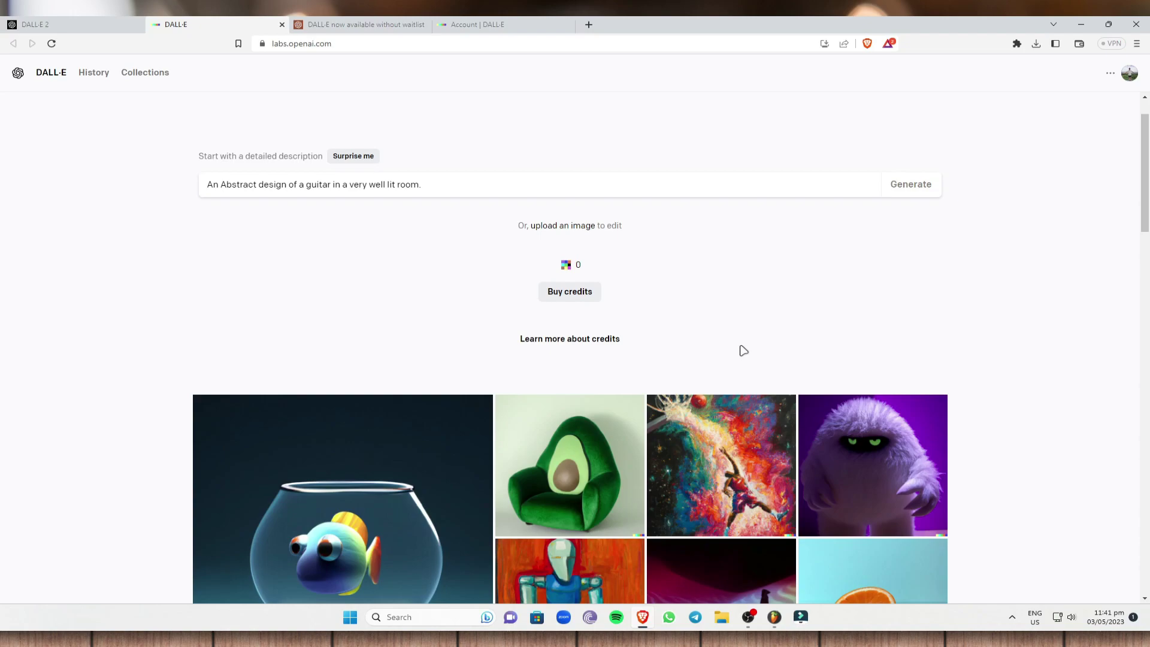
scroll(799, 298, up, 1)
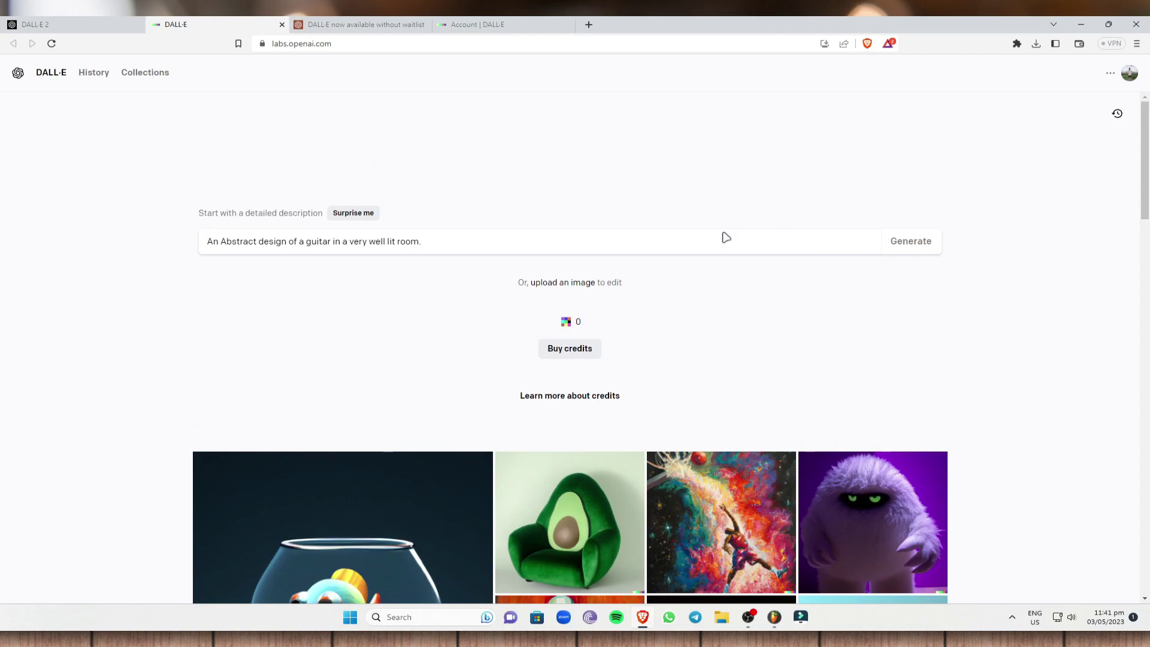
click(1128, 73)
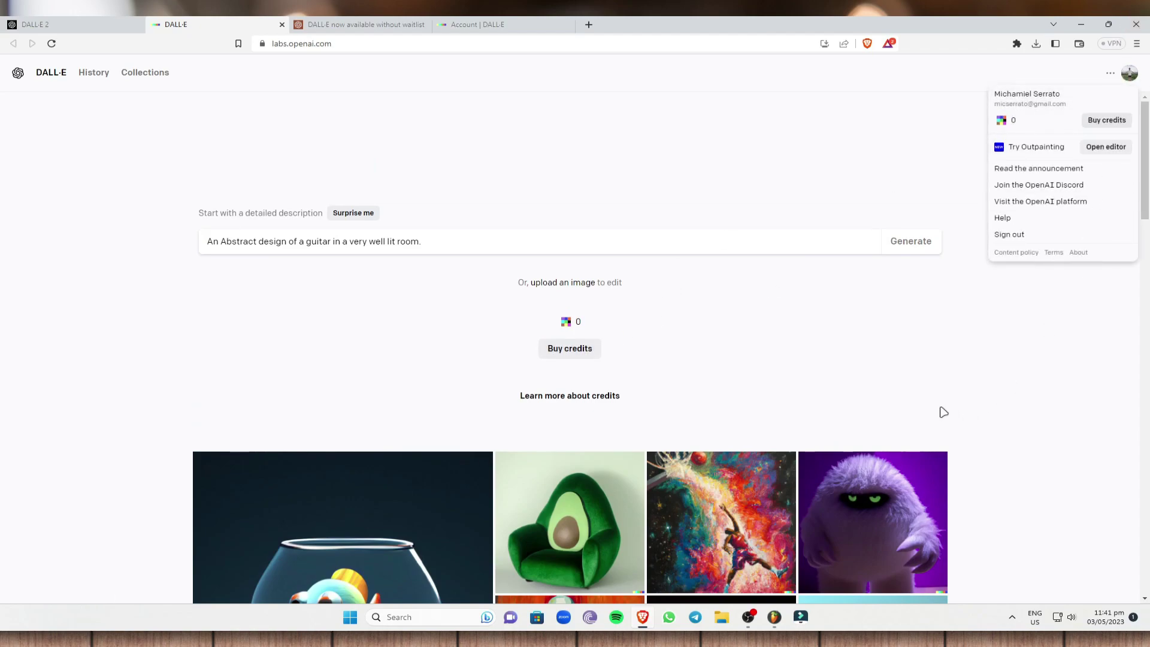
click(827, 391)
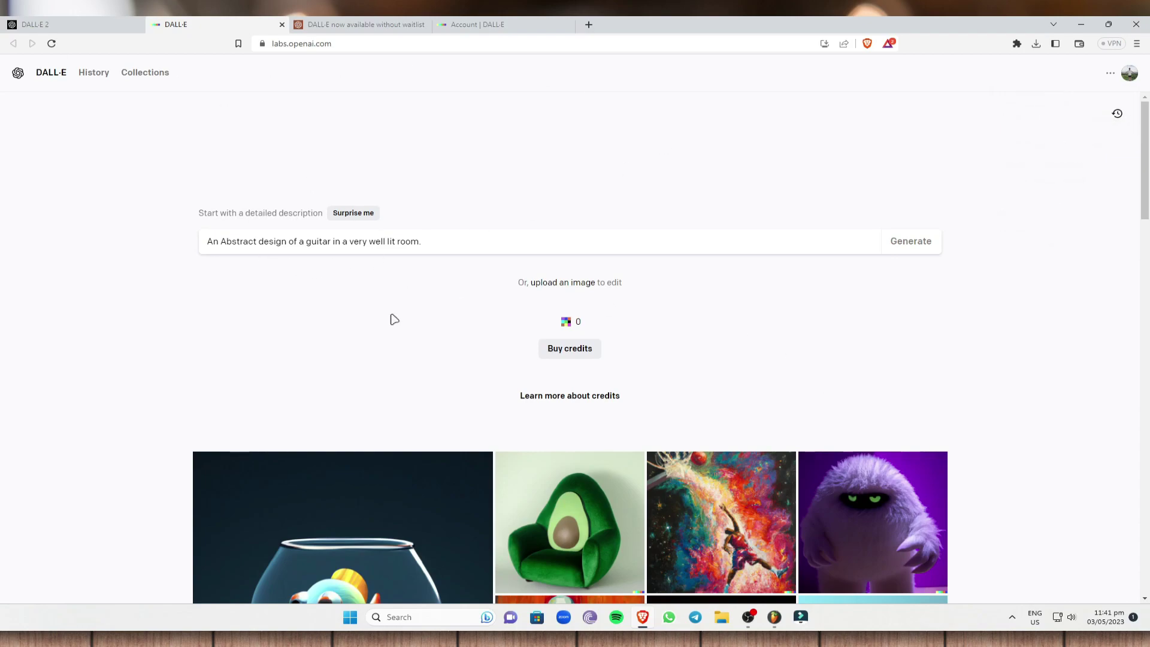